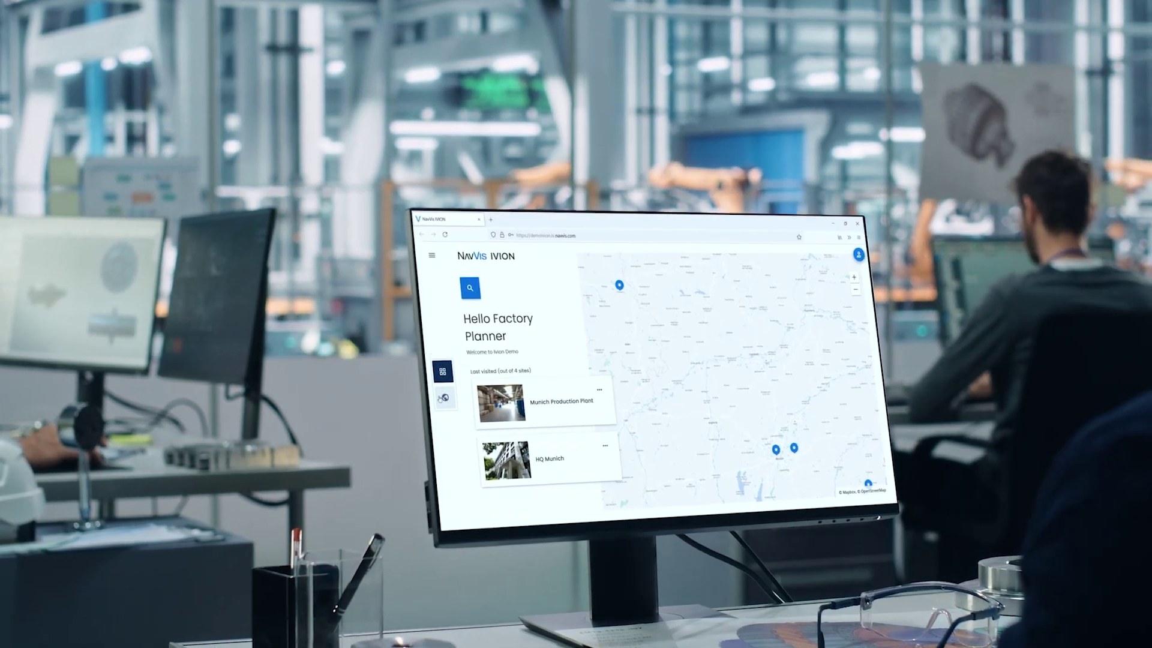
Open the Munich Production Plant site and move through its panorama to the column beside the stacked white containers.
click(456, 406)
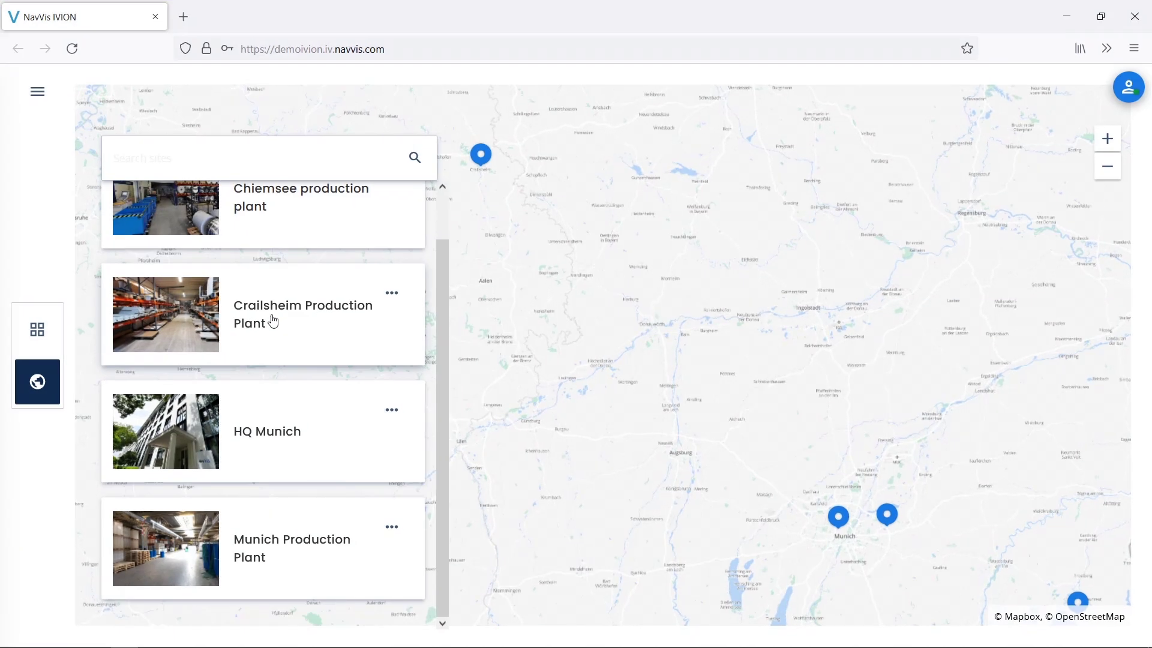
click(474, 521)
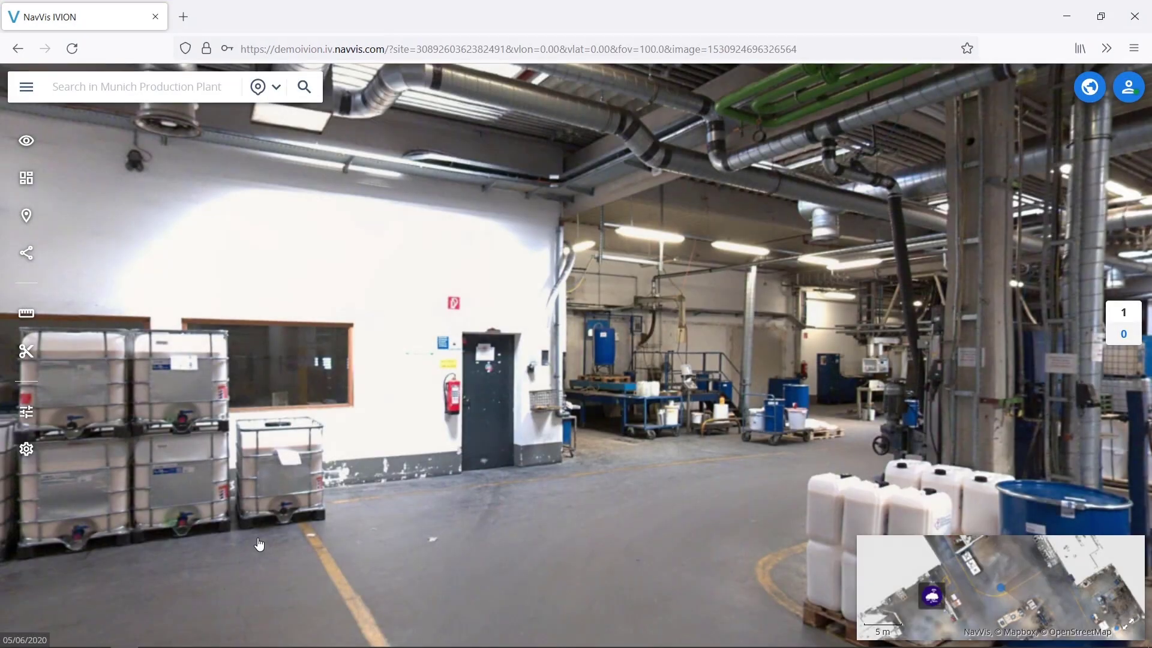
drag(488, 538, 352, 445)
click(351, 445)
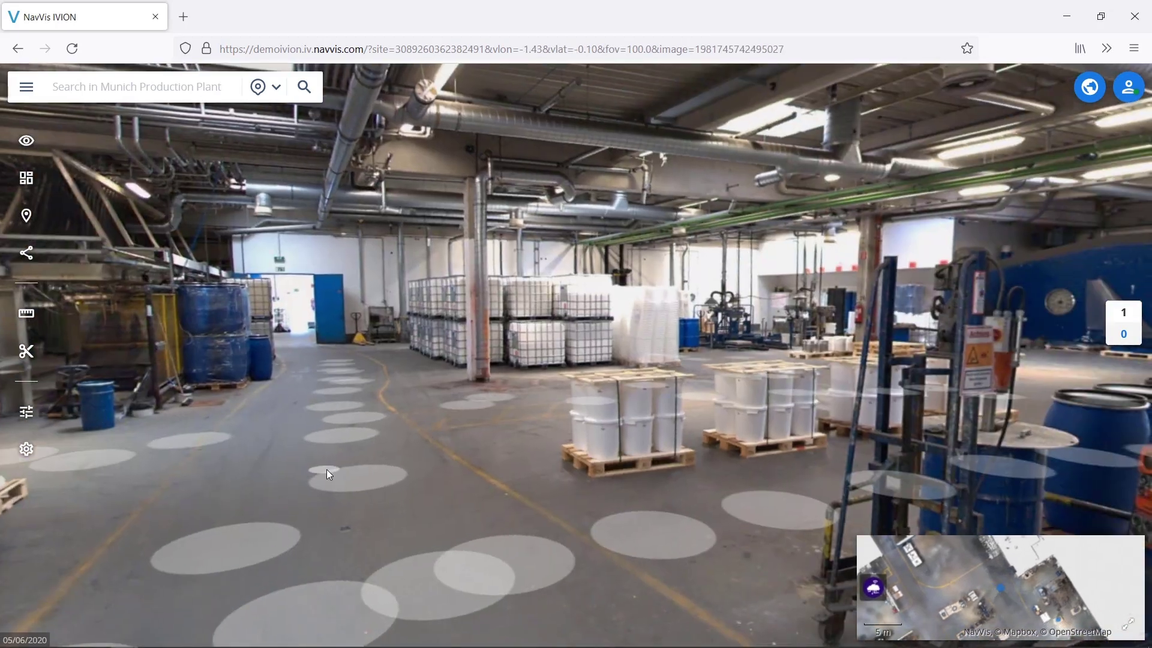
click(344, 475)
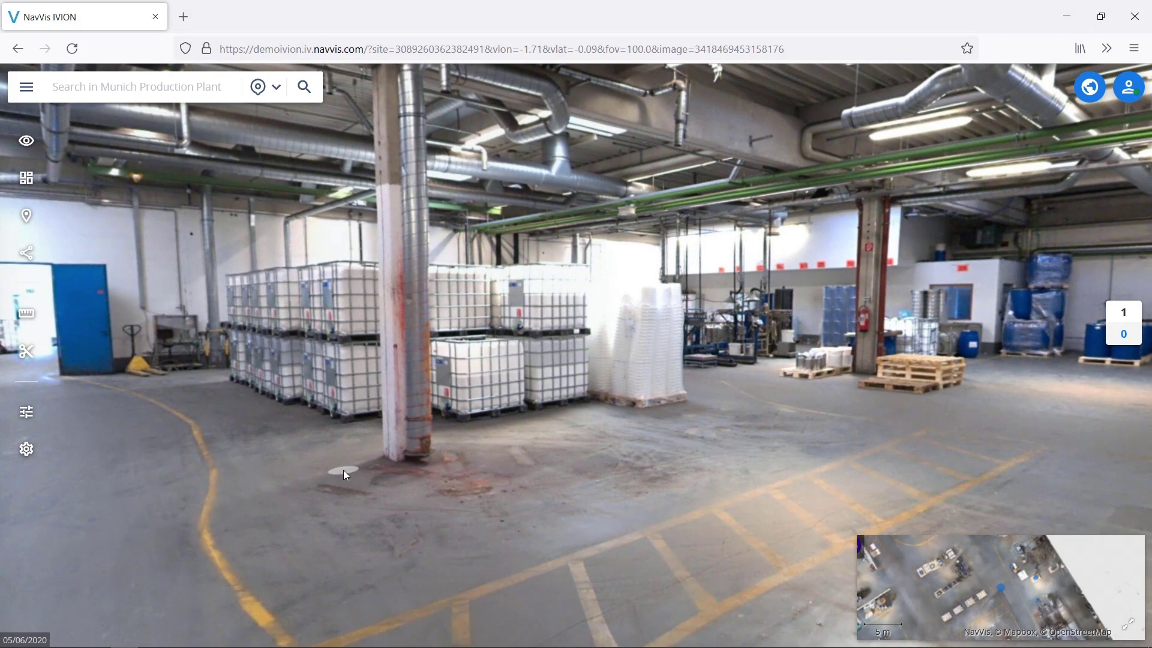
Swap the main view to the site map and frame all halls of the plant.
mouse_move(1016, 553)
click(1128, 631)
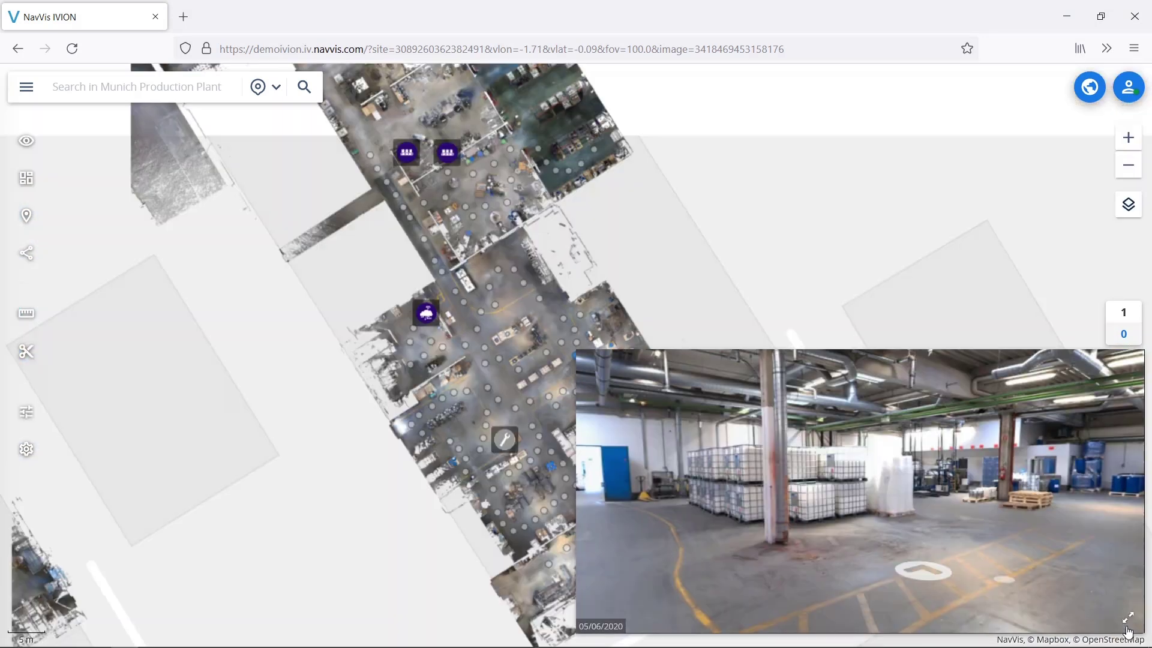
scroll(390, 416, down, 3)
drag(231, 412, 586, 336)
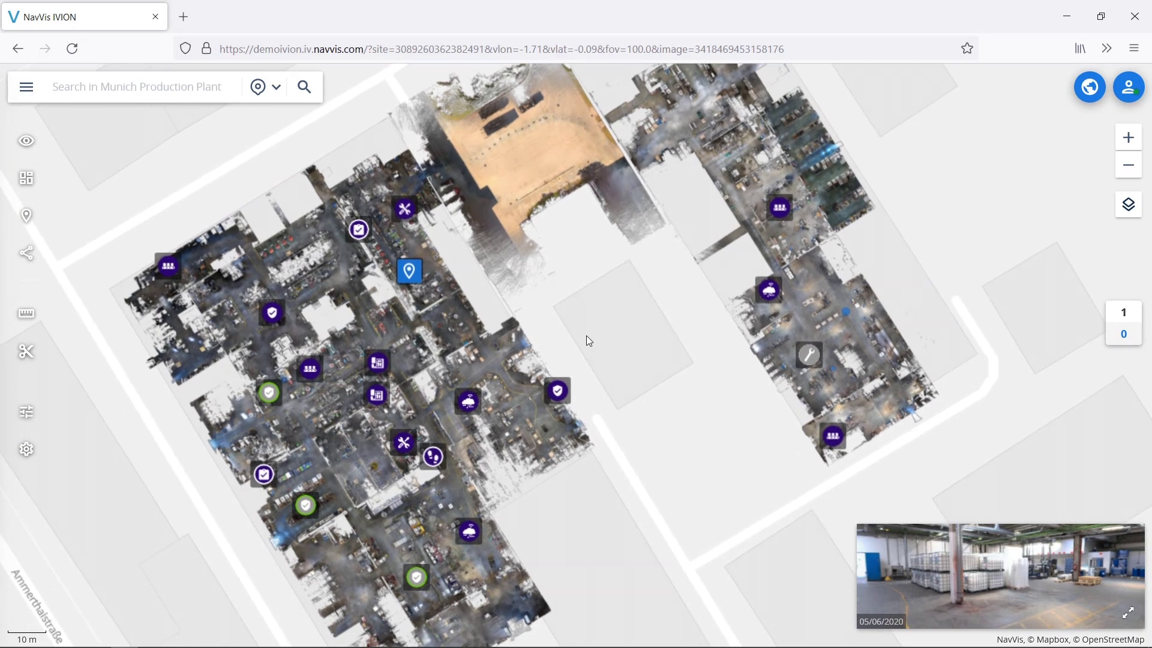
scroll(585, 336, down, 2)
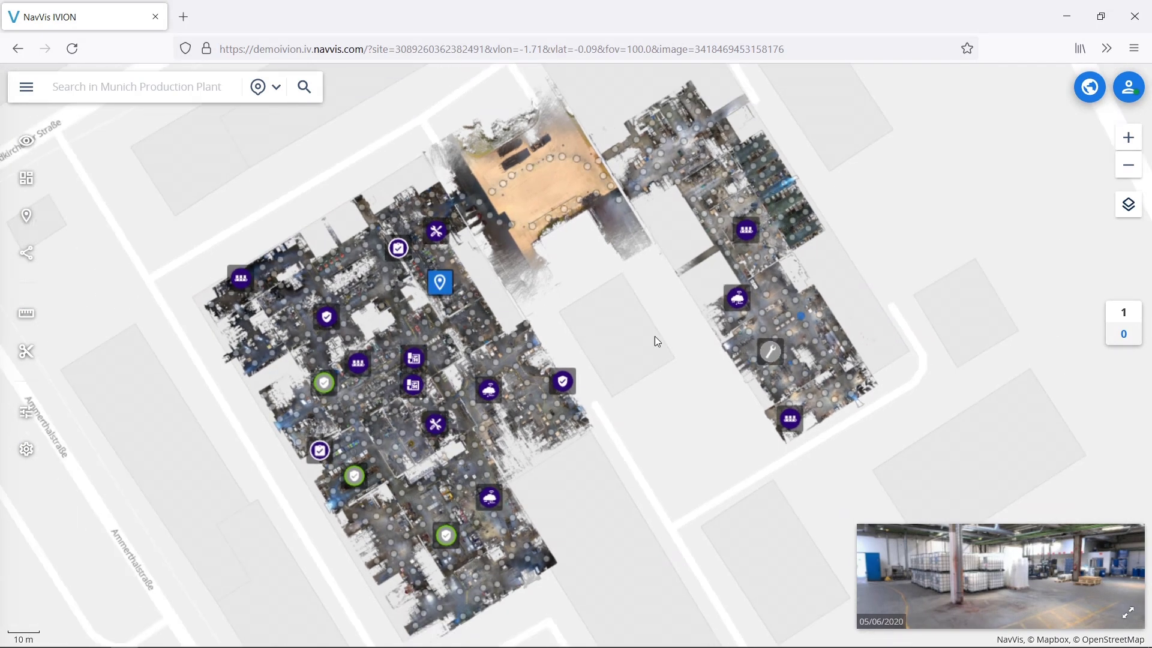
Overlay the room areas on the site map so the halls are outlined and labelled.
click(1128, 204)
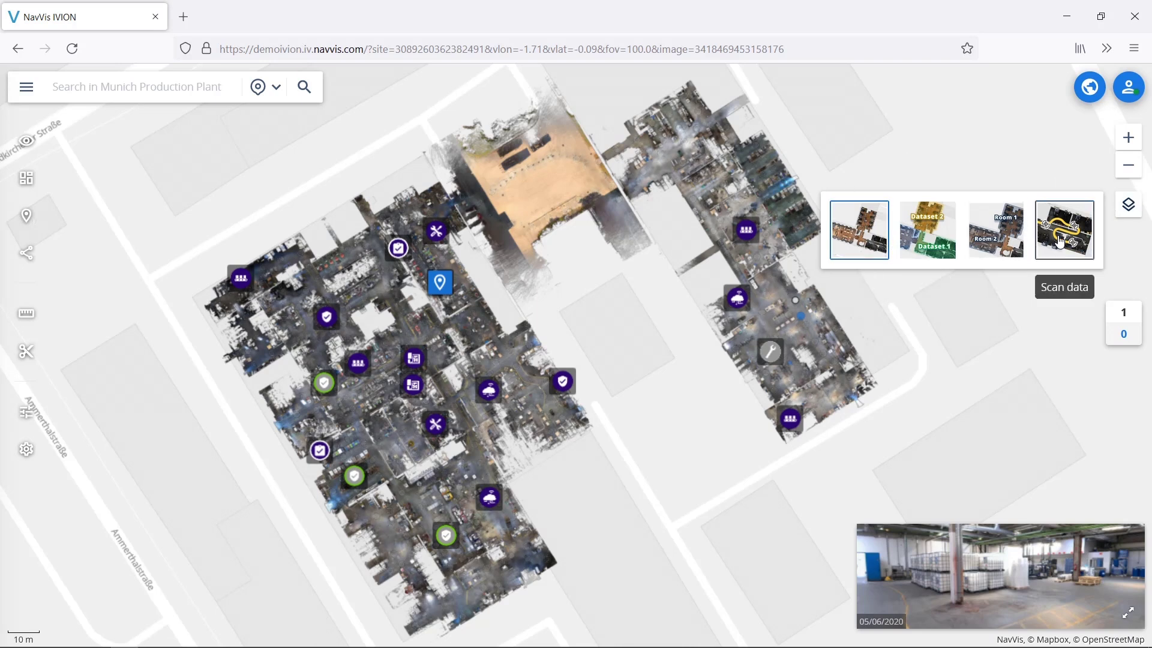
click(996, 244)
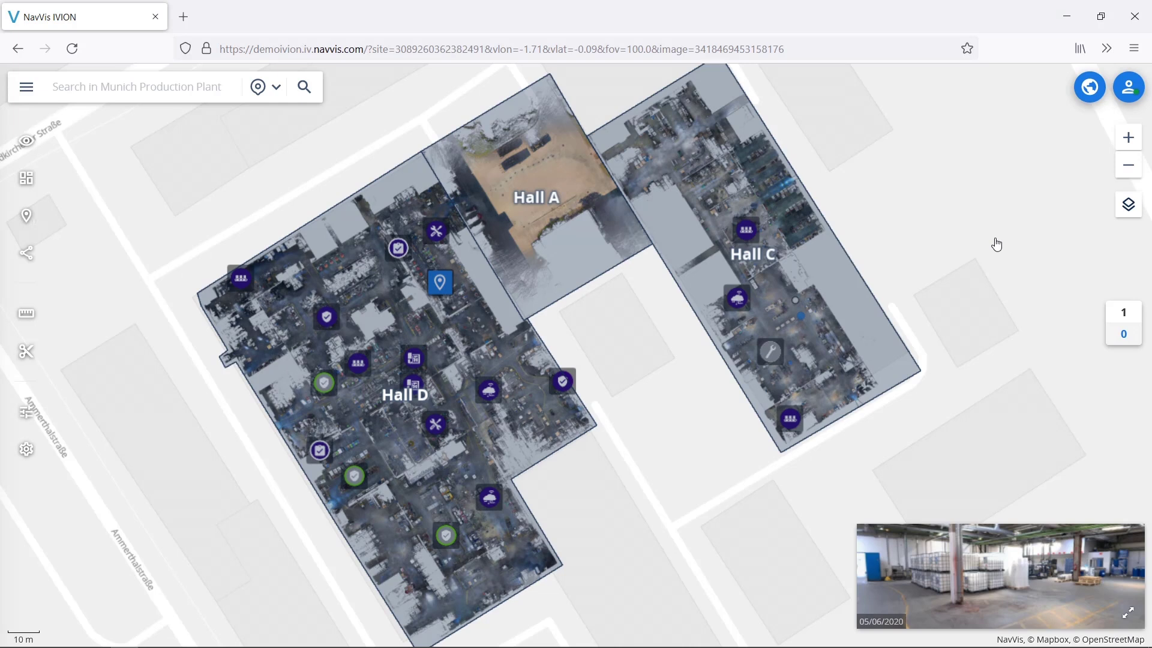
mouse_move(1129, 206)
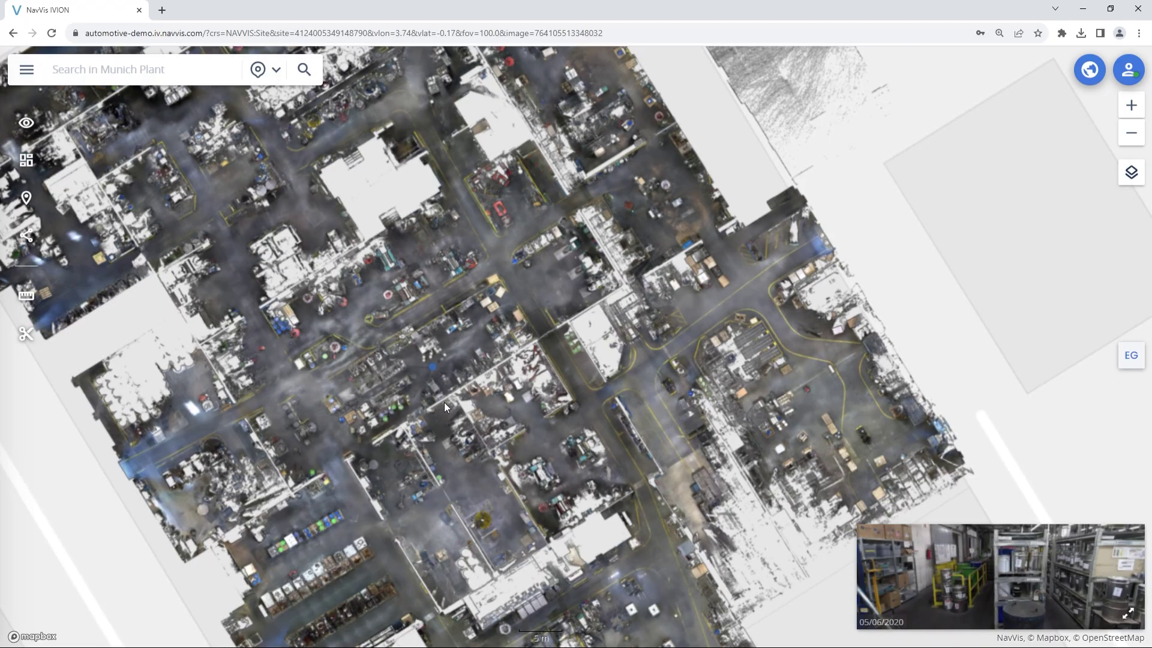
Draw a horizontal rectangle measurement of about 233 m² around the central rows of workstations on the map.
drag(444, 402, 505, 435)
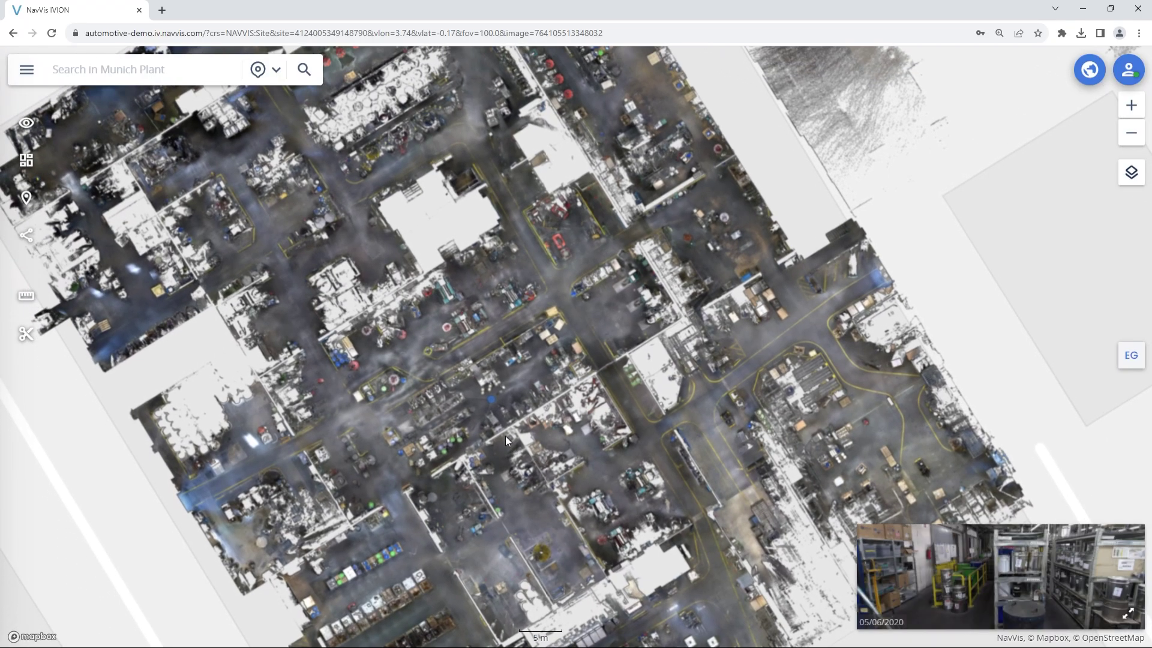
click(25, 295)
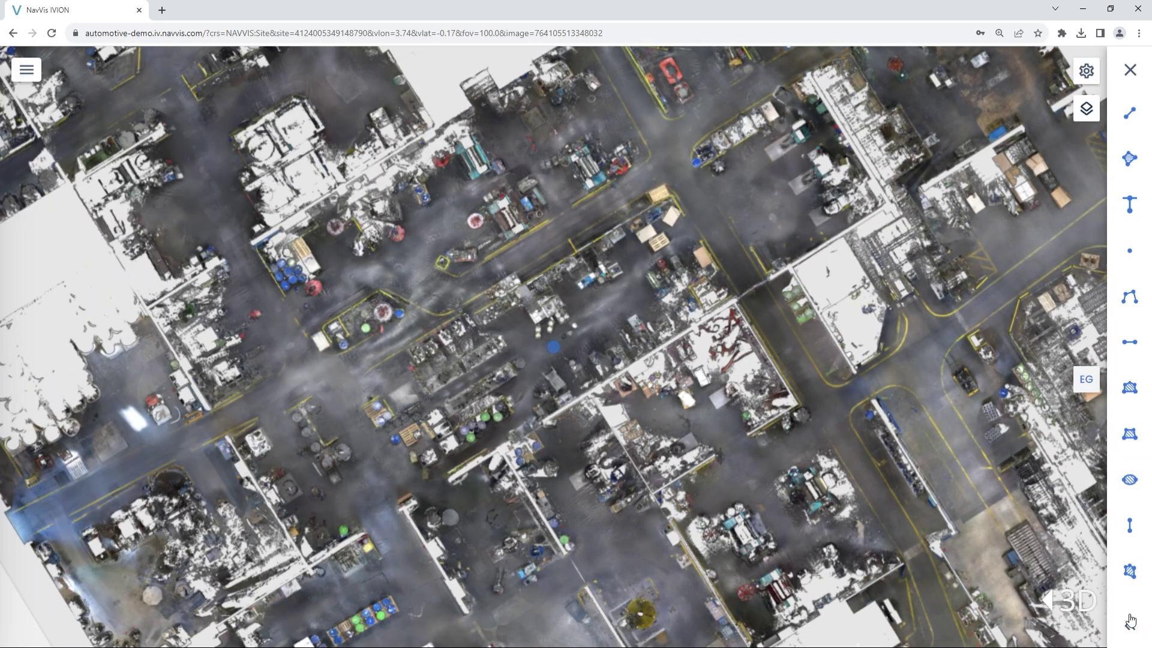
click(1130, 621)
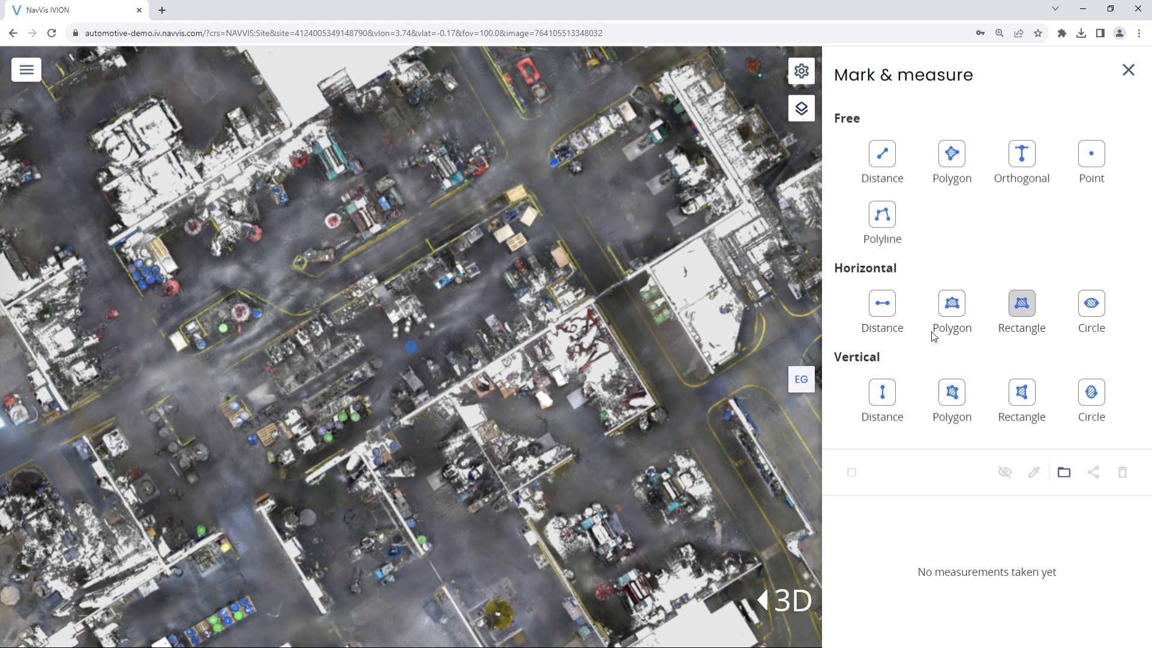
click(595, 294)
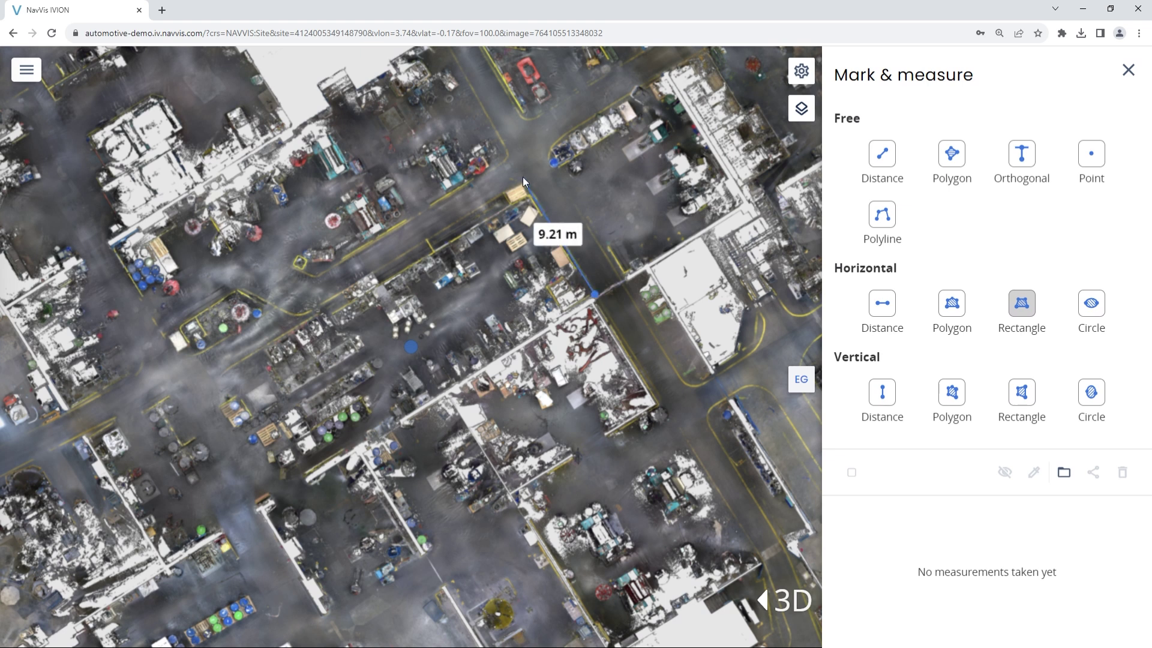
click(524, 178)
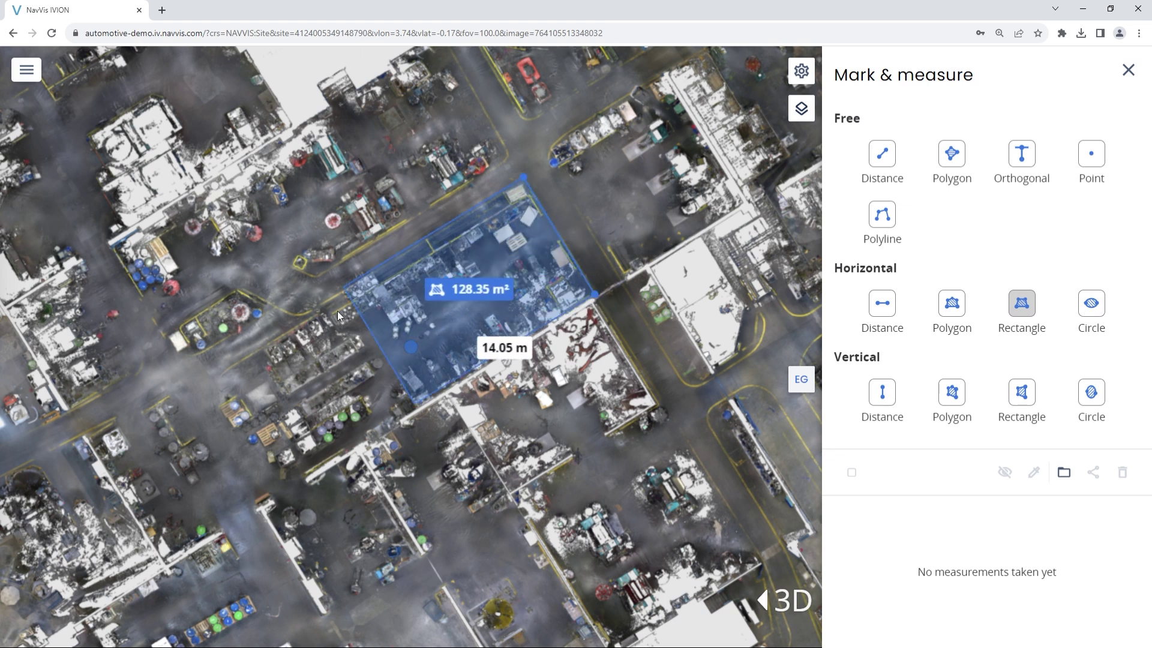
click(196, 377)
Colour the rectangle measurement red and rename it "Remodeling Project".
click(417, 341)
click(589, 417)
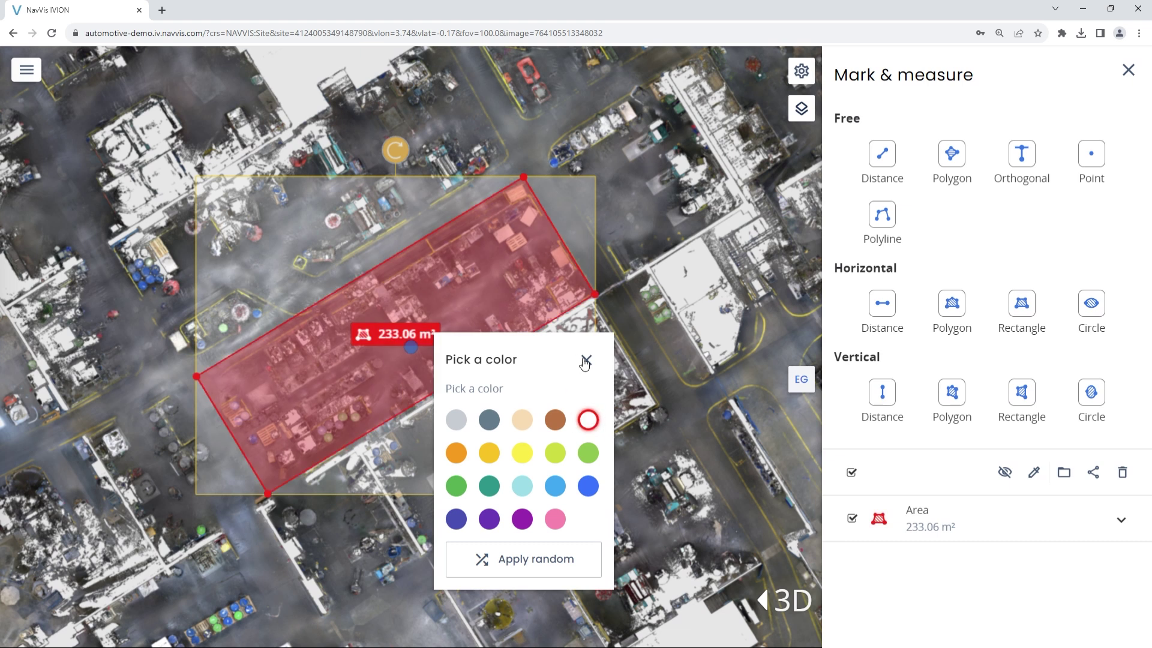
click(926, 514)
double_click(931, 517)
text(Remodeling Project)
key(Return)
Set the measurement label on the map to show the area's name.
click(802, 71)
click(774, 255)
click(801, 70)
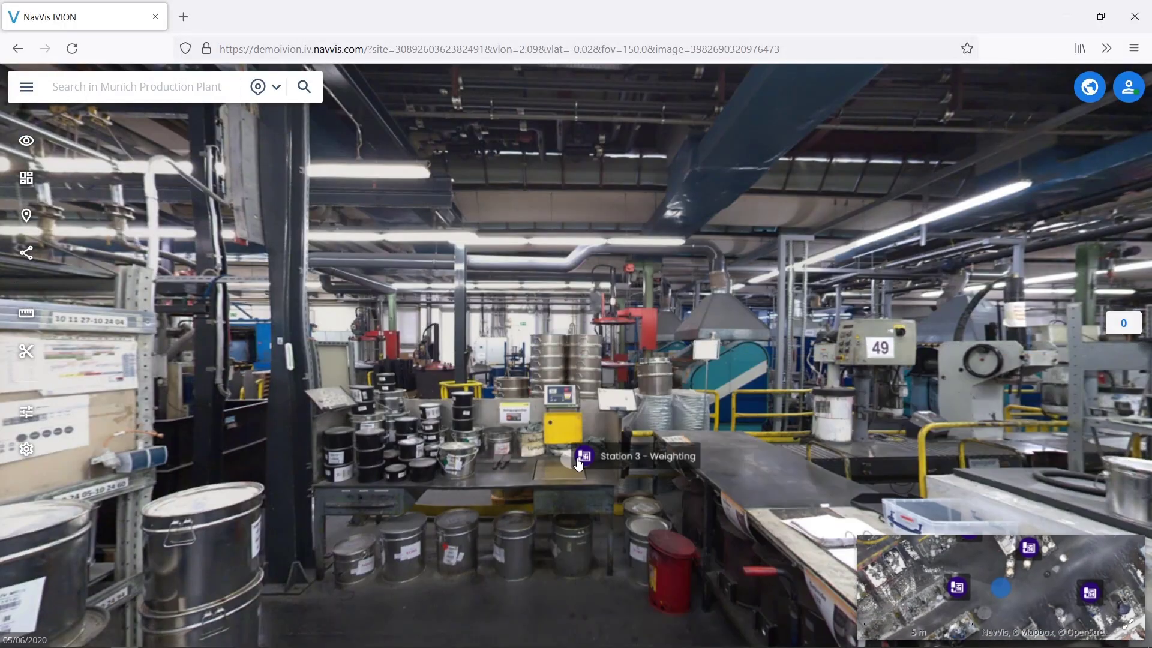
Draw a horizontal rectangle measurement of about 6.42 m by 3.24 m around the two storage racks on the map.
drag(490, 434, 1003, 413)
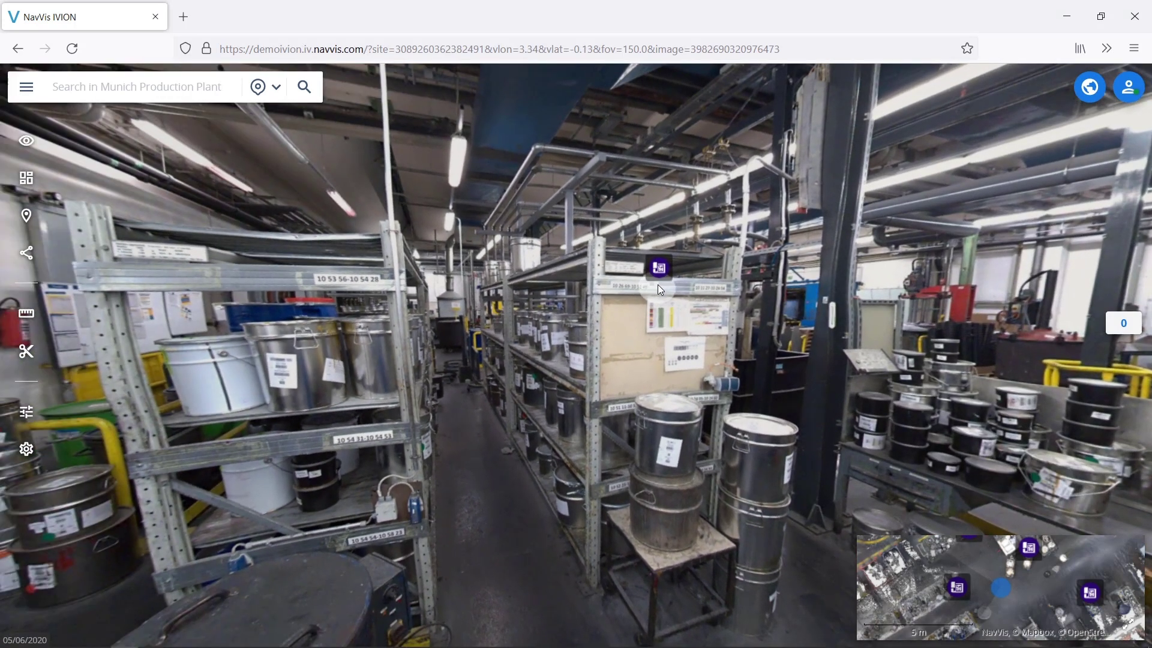
drag(499, 430, 629, 450)
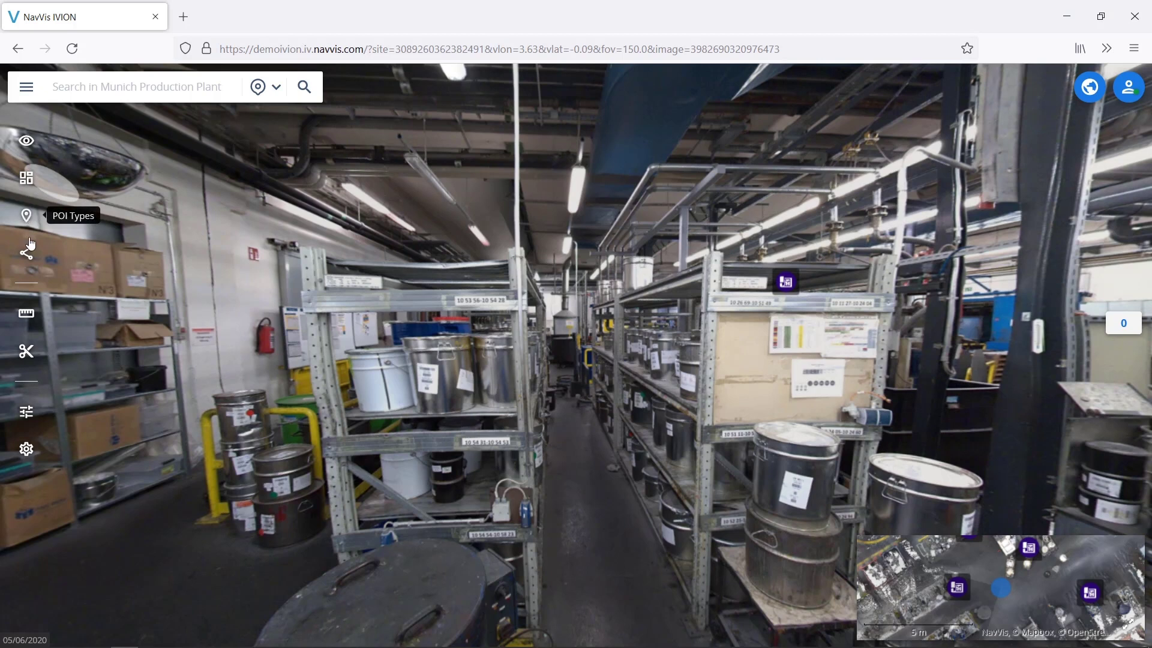
click(26, 313)
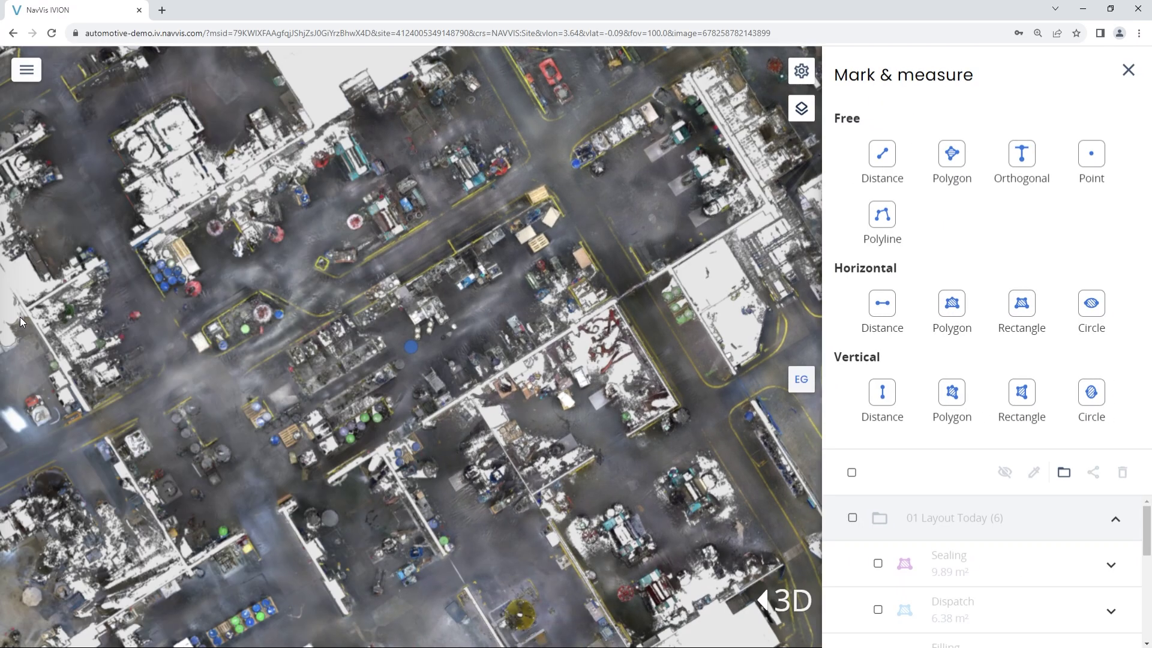
click(381, 333)
click(297, 378)
click(319, 422)
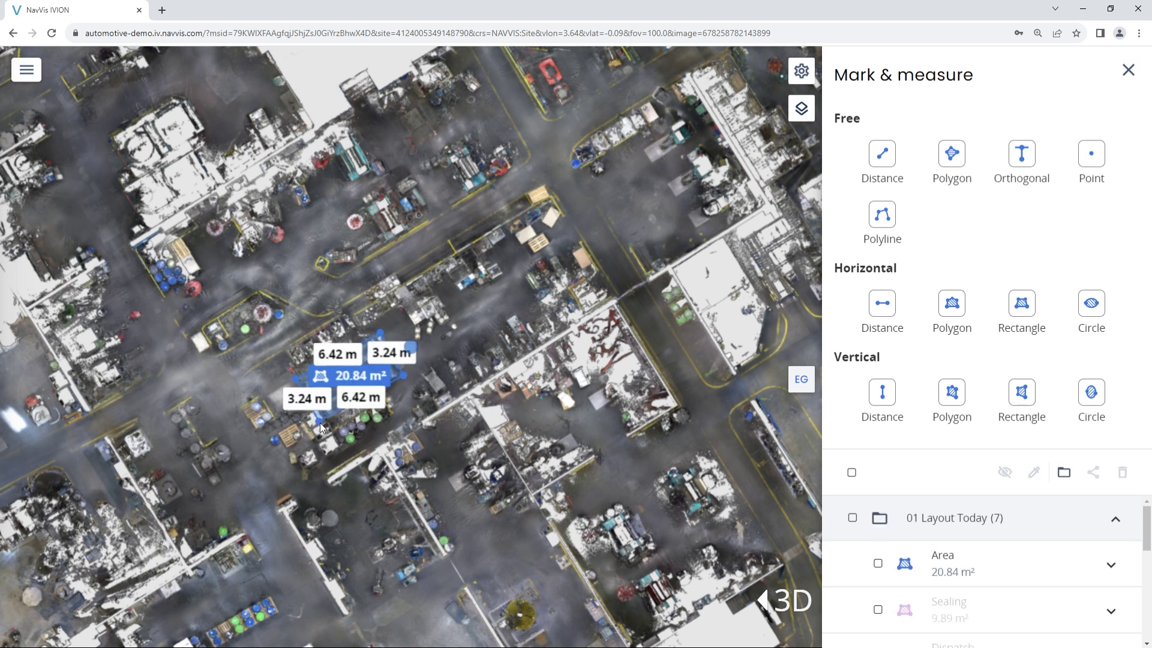
Rename the storage rack area "Material" and colour it amber yellow.
click(968, 560)
double_click(944, 558)
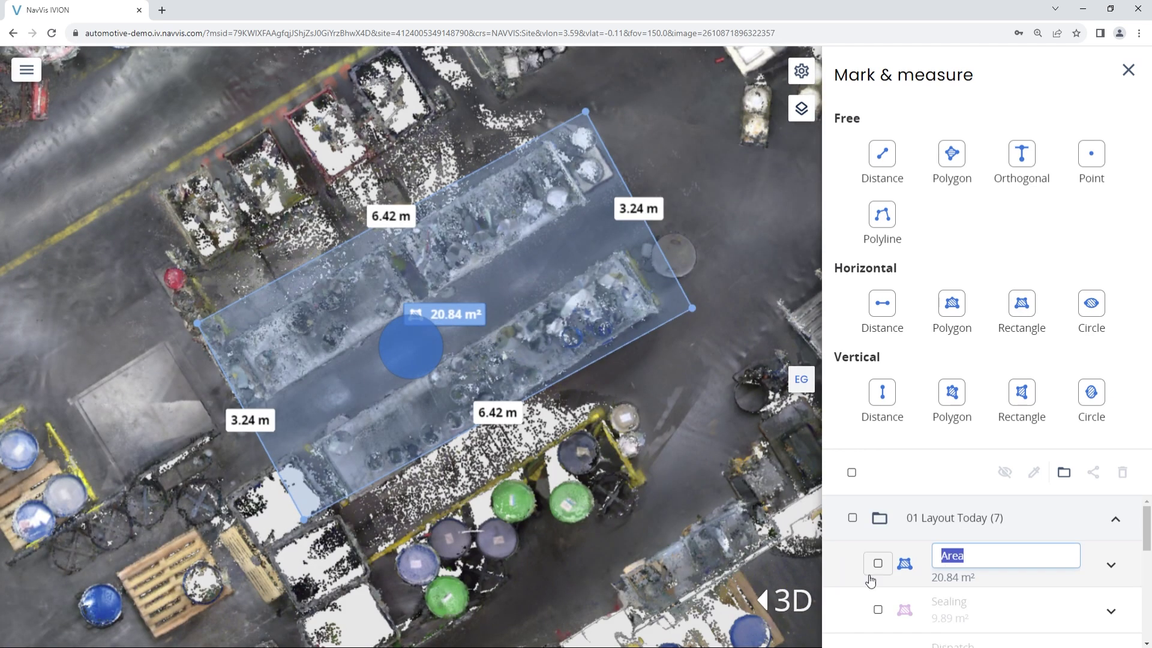
key(Return)
click(467, 315)
click(537, 433)
click(735, 434)
Change the measurement display settings so the storage rack area is labelled by name instead of by size.
click(801, 72)
click(777, 257)
click(801, 71)
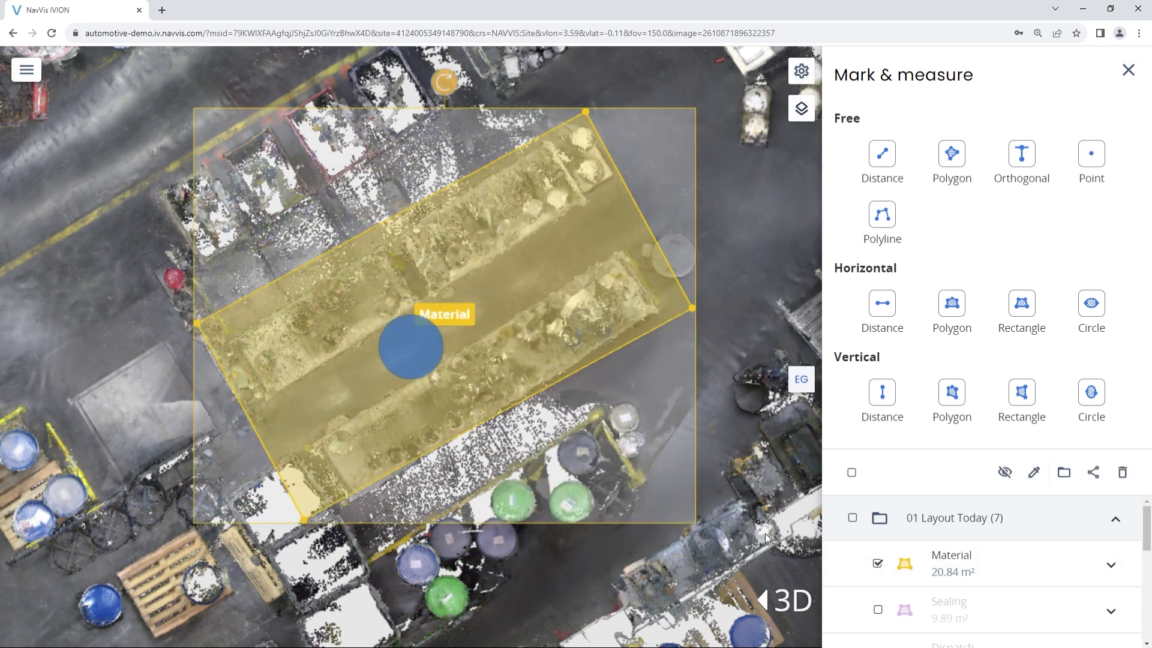
Show the measurements of the "02 Layout New" folder on the map together with the current layout.
scroll(705, 388, down, 5)
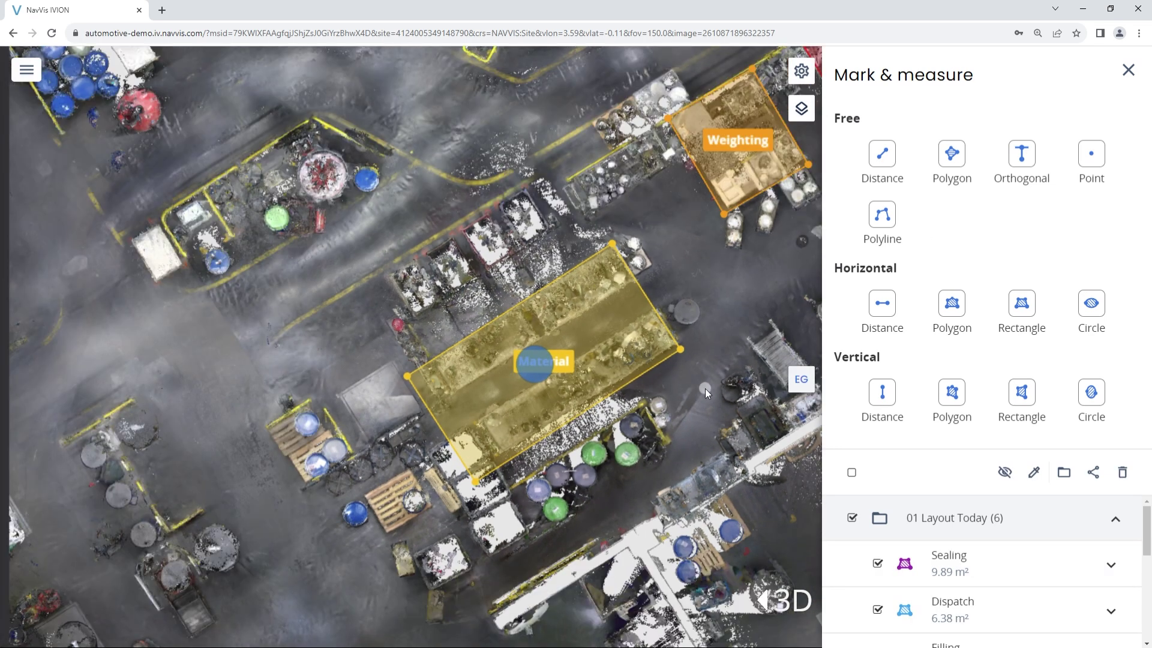
scroll(704, 387, down, 2)
drag(707, 390, 381, 502)
scroll(870, 576, down, 5)
click(852, 581)
scroll(996, 576, up, 4)
click(852, 518)
scroll(935, 549, down, 4)
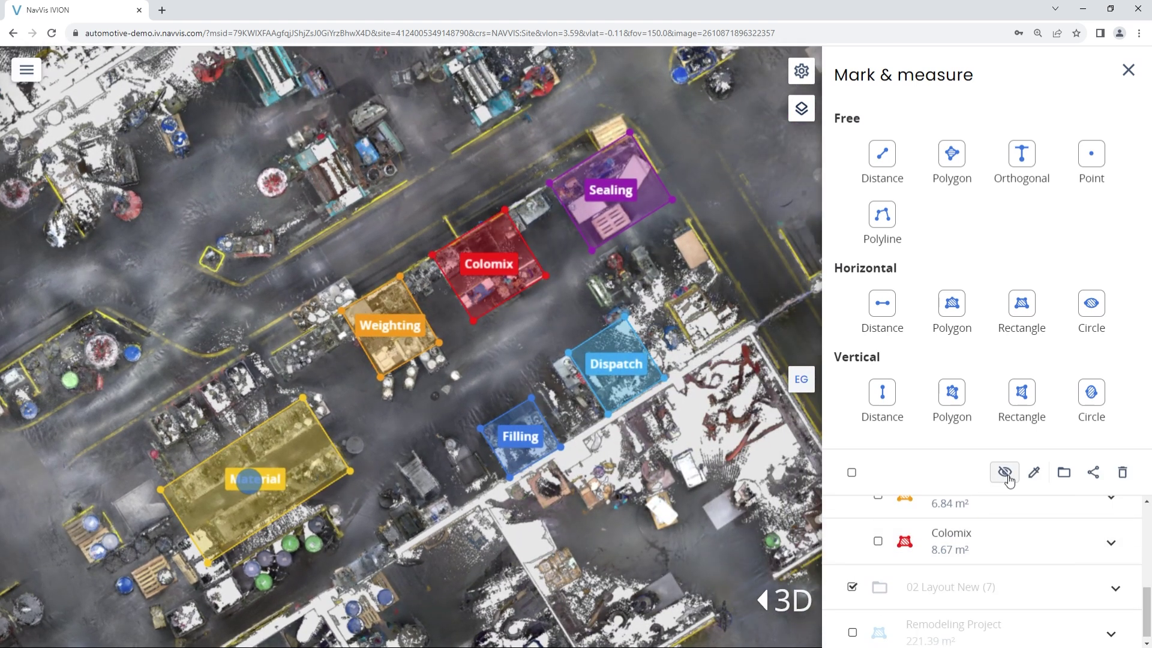
click(1006, 475)
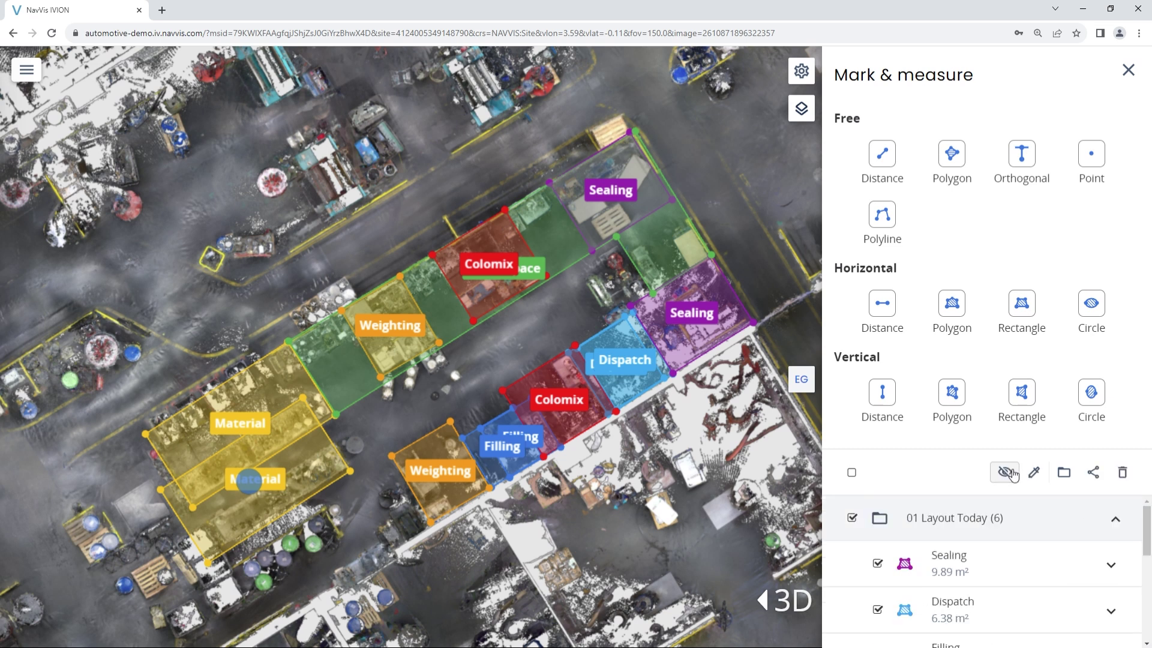
Hide the "01 Layout Today" measurements so only the new layout is left on the map.
click(1011, 475)
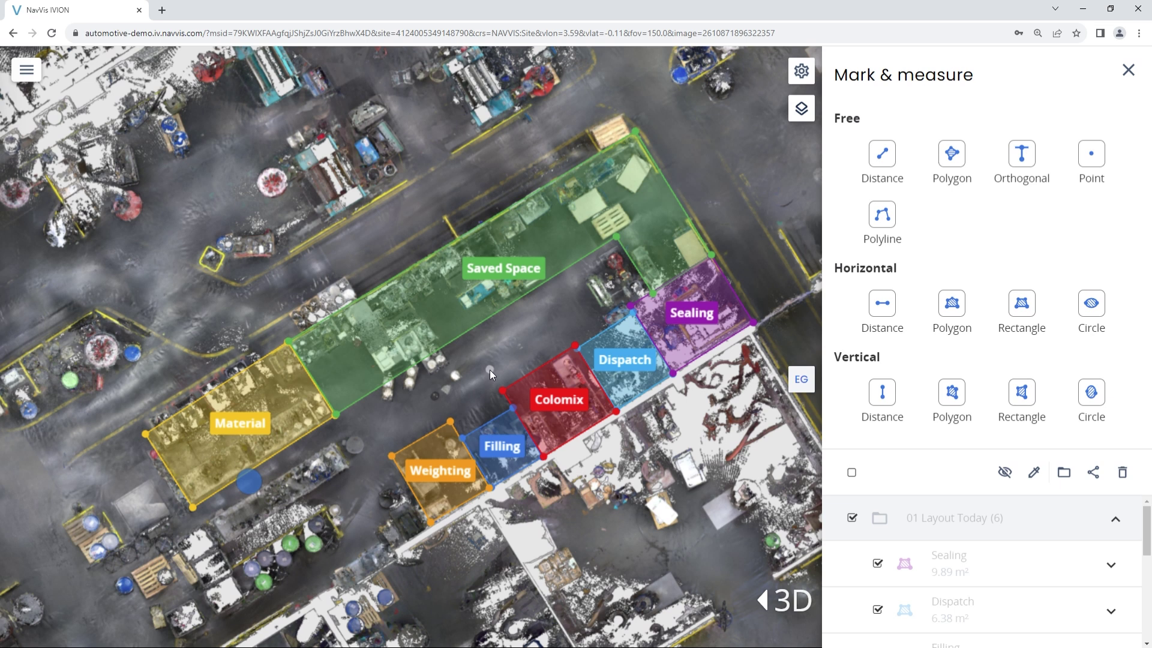
scroll(490, 374, up, 2)
drag(509, 359, 474, 465)
scroll(515, 435, up, 2)
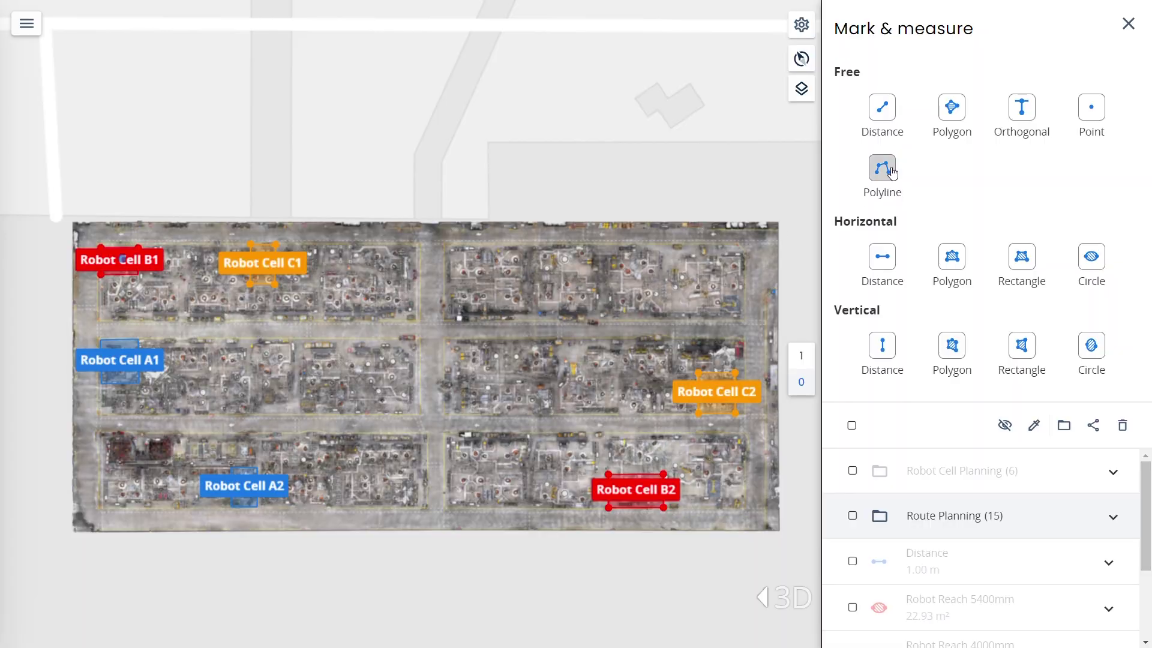
Start a polyline at the edge of Robot Cell B1, running about 3.60 m into the outer aisle and 16.34 m along it.
scroll(106, 299, up, 10)
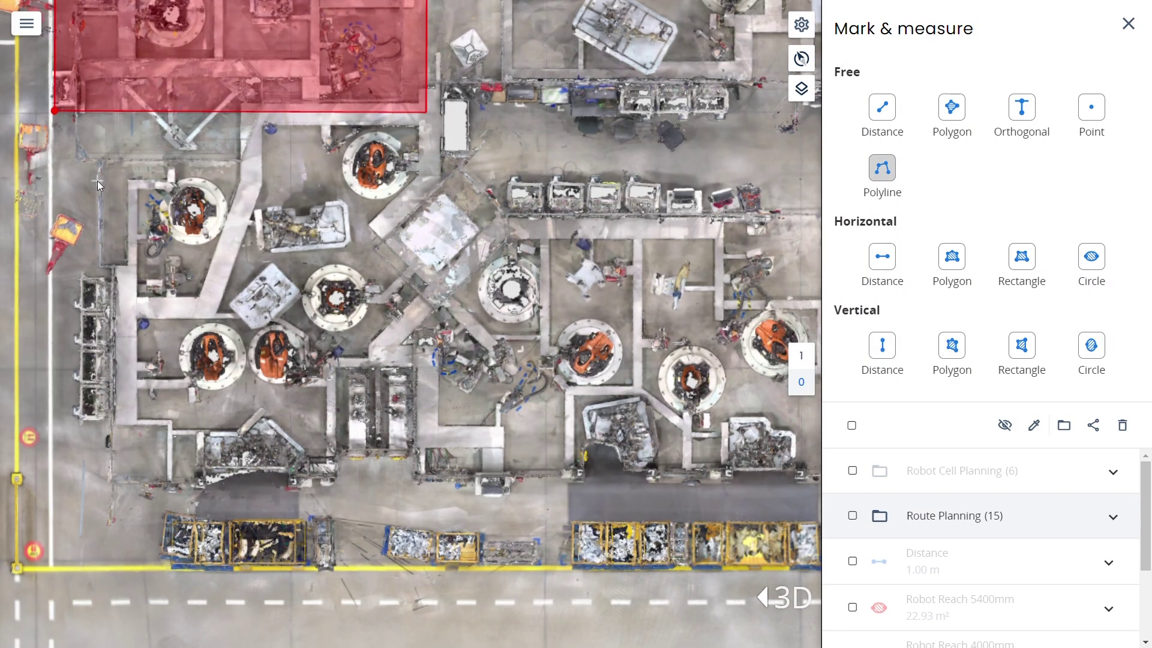
drag(48, 23, 303, 365)
click(311, 338)
click(161, 336)
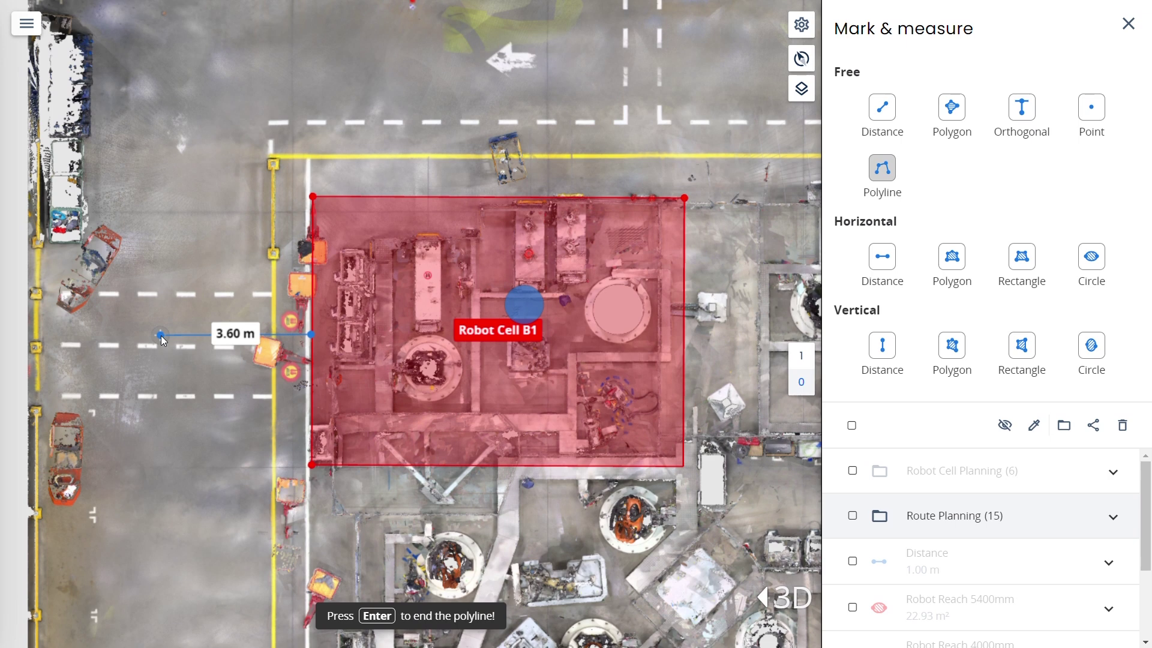
scroll(168, 339, down, 5)
drag(216, 439, 229, 285)
click(224, 397)
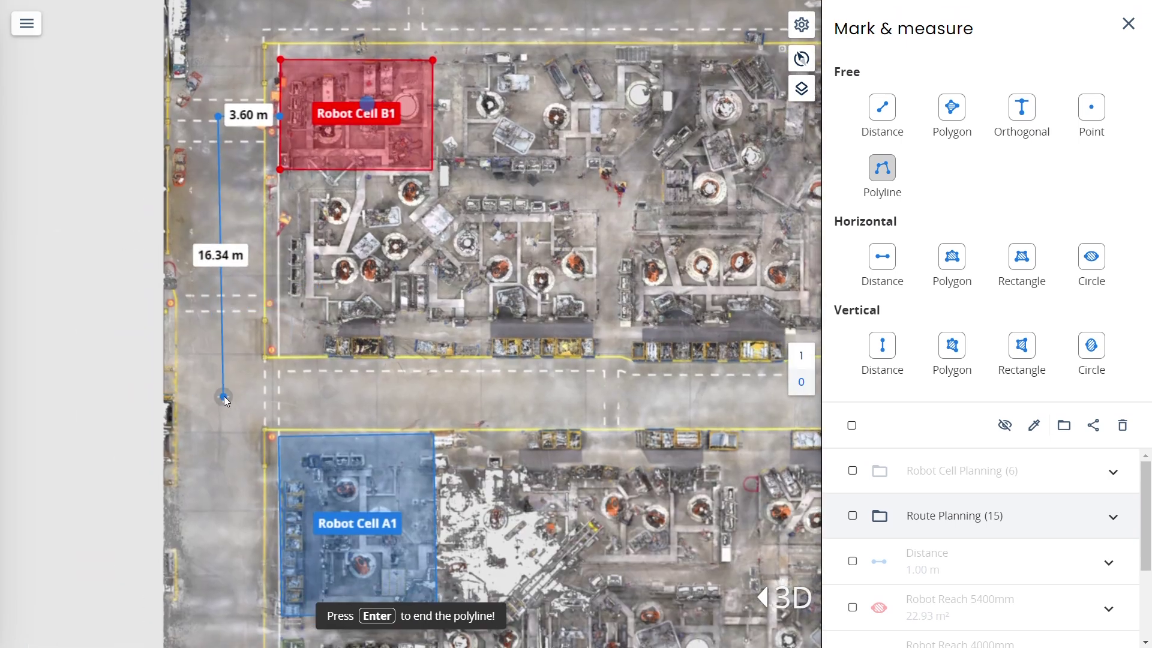
Continue the polyline through the cross aisle, central aisle and lower aisle, ending it at Robot Cell B2 with about 199 m total length.
scroll(225, 397, down, 1)
drag(687, 398, 200, 377)
drag(743, 372, 378, 362)
click(511, 362)
drag(504, 558, 521, 114)
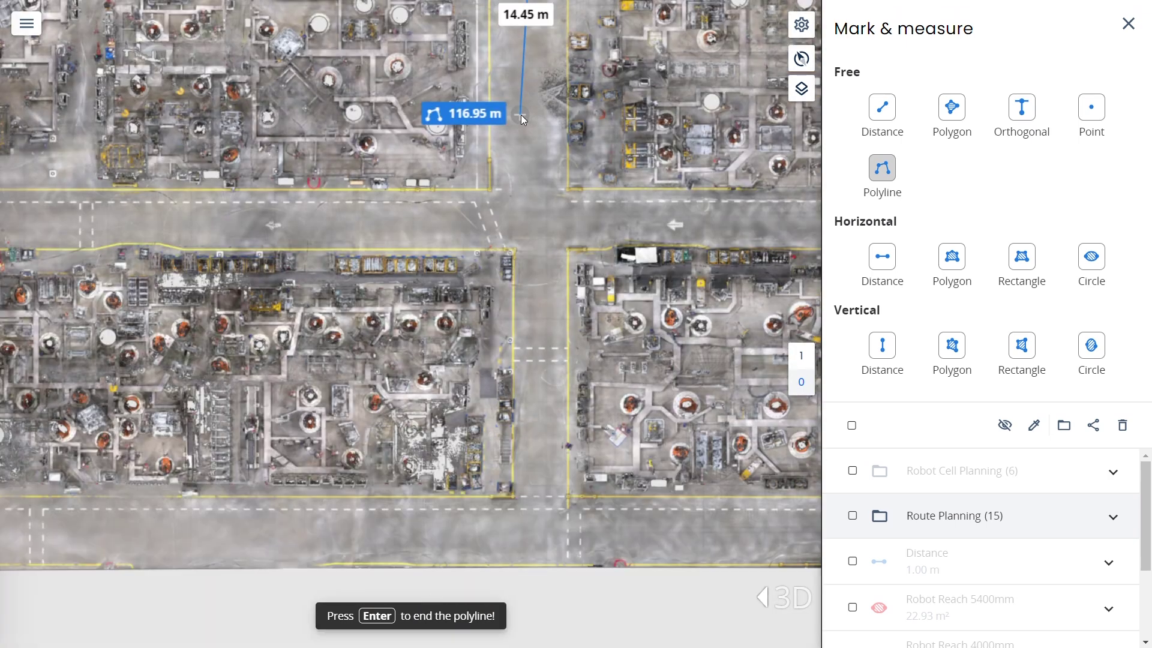
drag(536, 534, 534, 410)
click(532, 410)
drag(670, 416, 51, 388)
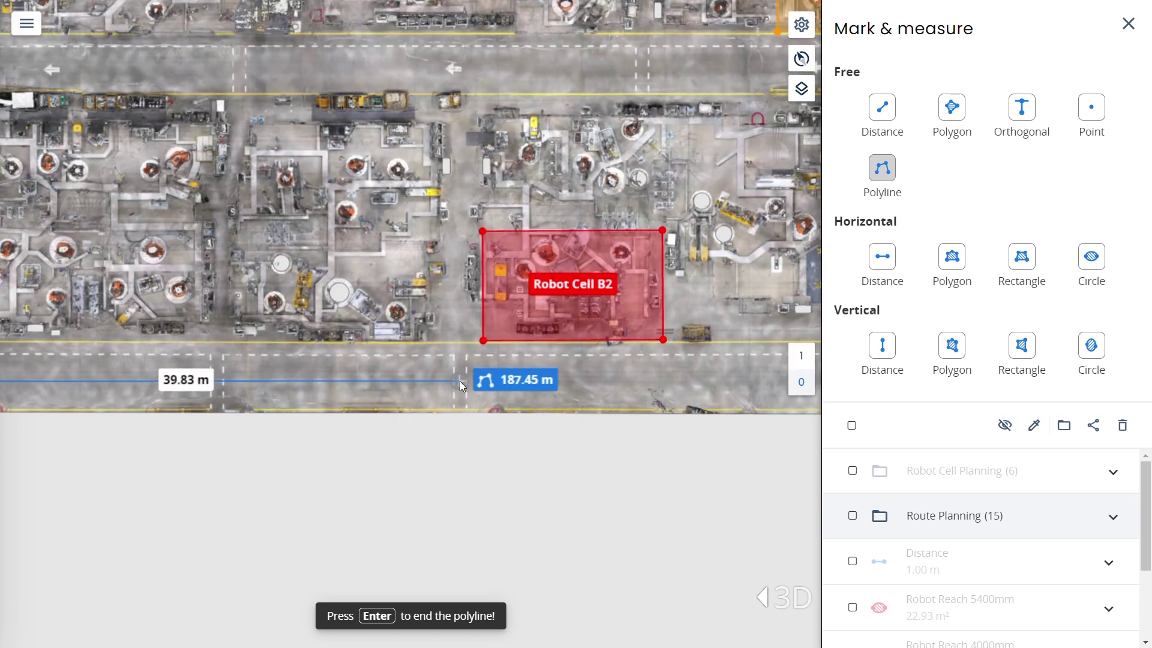
click(584, 379)
double_click(587, 346)
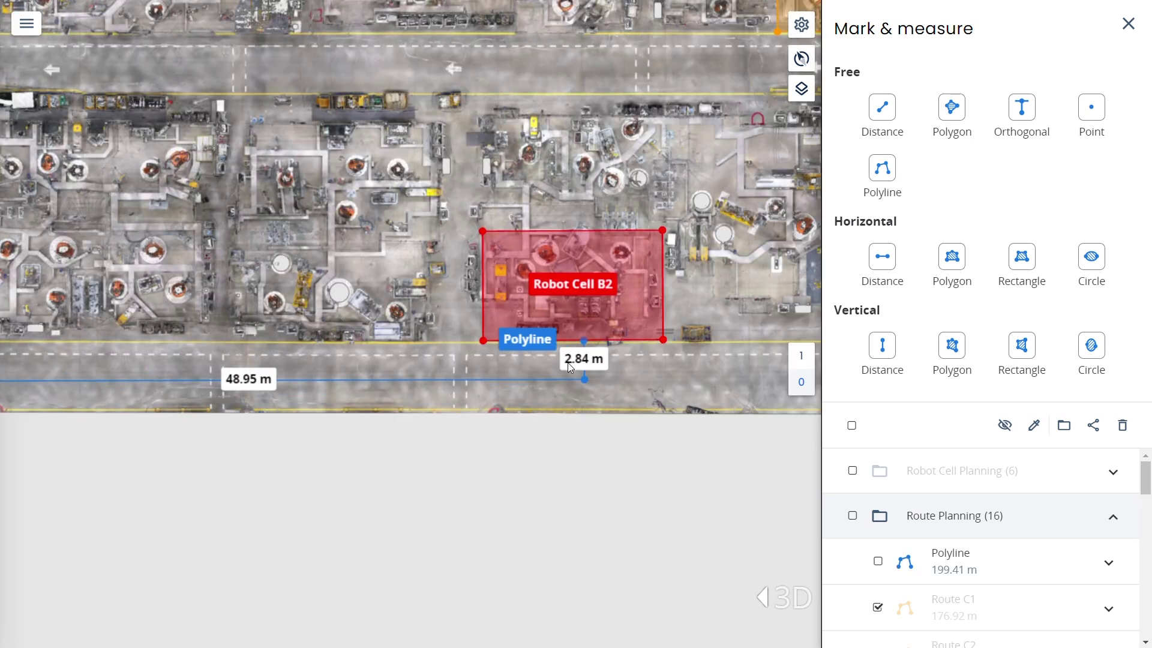
Colour the finished polyline red and rename it "Route01".
click(538, 342)
click(545, 342)
click(580, 463)
click(710, 370)
scroll(327, 325, down, 4)
drag(261, 235, 576, 386)
double_click(961, 555)
text(Route01)
key(Return)
Start a second polyline for an alternative route and bring it down into the lower aisle.
click(411, 194)
click(325, 195)
drag(341, 545, 332, 7)
drag(325, 543, 339, 178)
click(339, 381)
Continue the second polyline along the lower aisle to the stretch below Robot Cell B2, bringing its length to about 194 m.
key(Right)
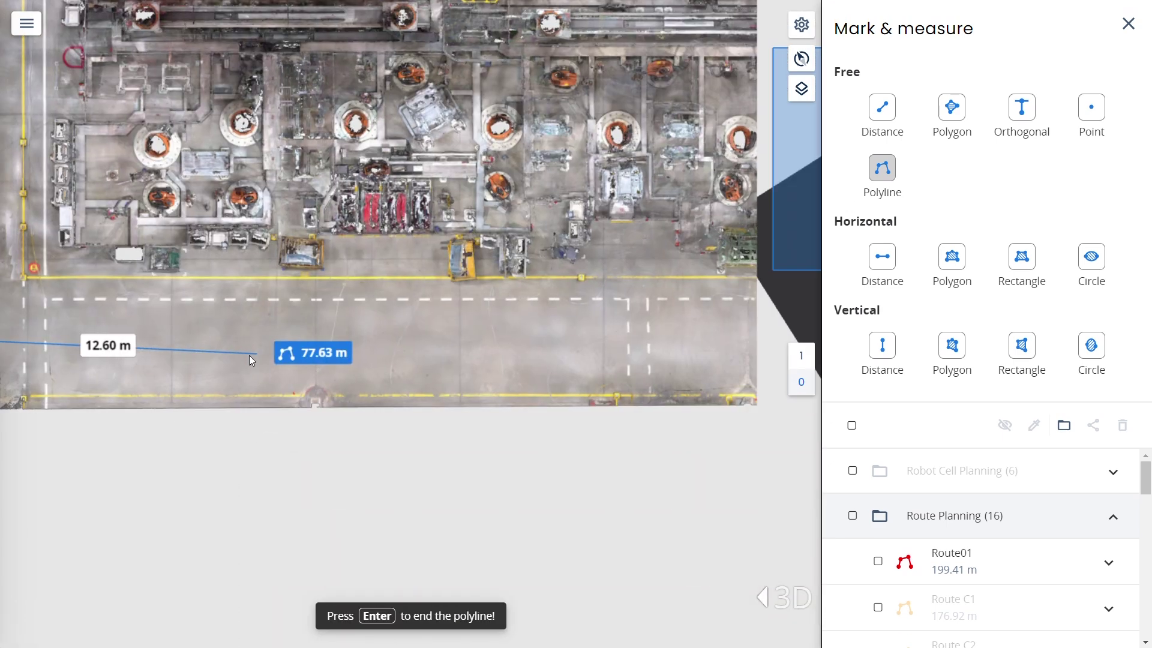
key(Right)
key(Right)
key(Right)
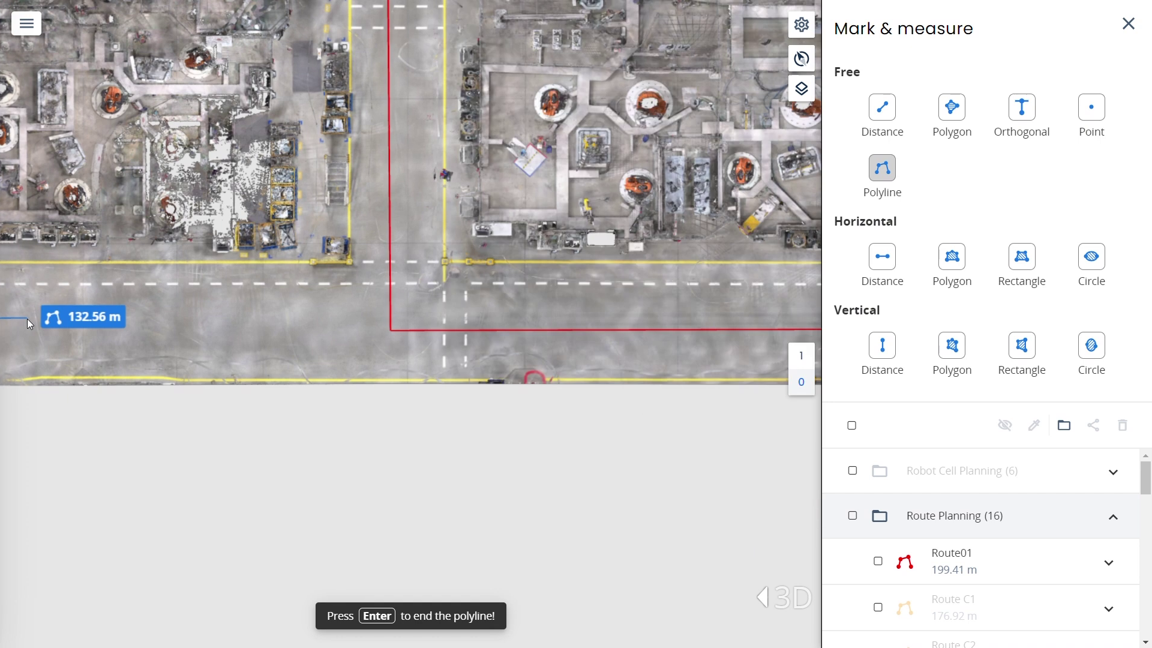
key(Right)
key(Right)
key(Right)
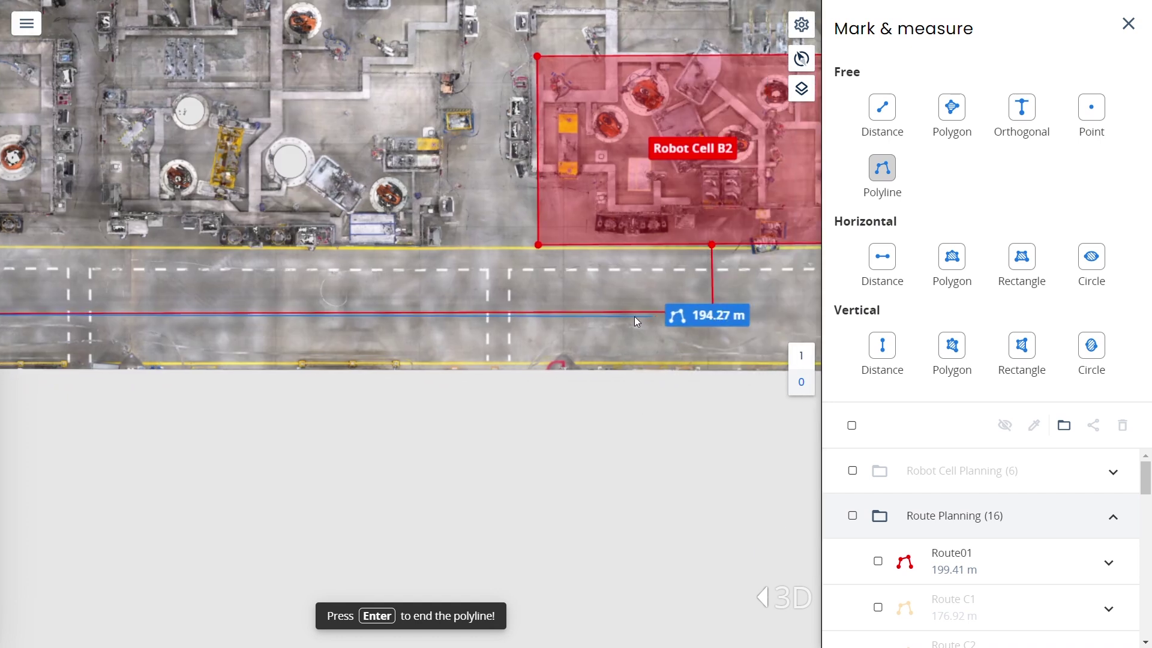
click(539, 330)
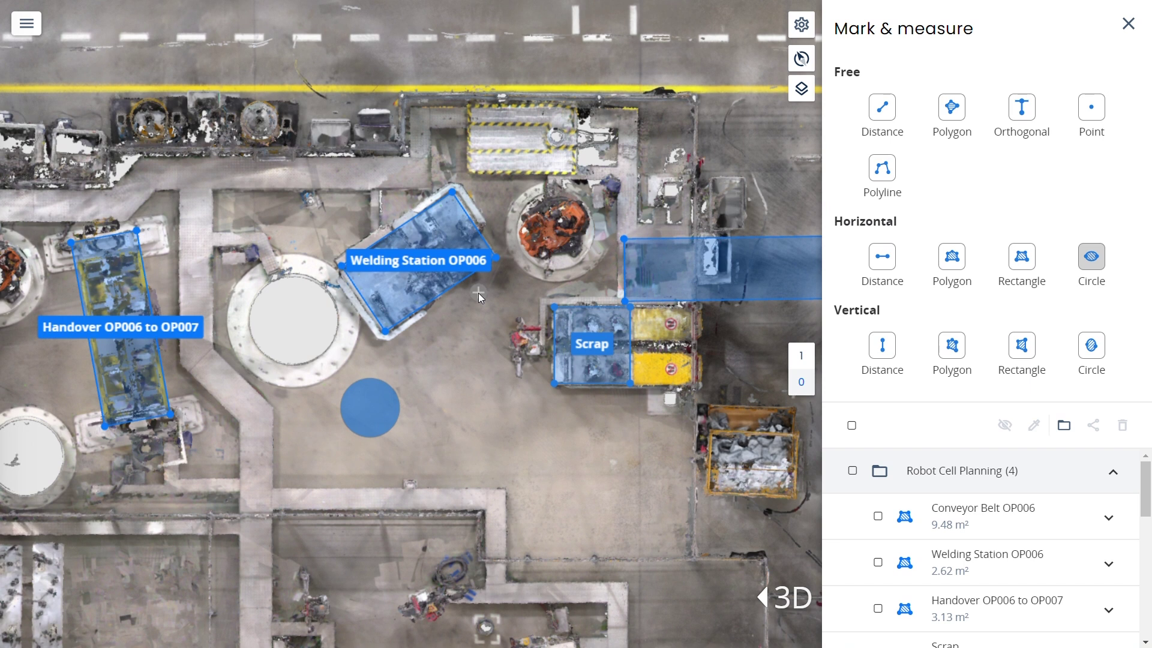
Draw a horizontal circle 4.00 m in diameter around the robot between Welding Station OP006 and the conveyor belt, and colour it red.
click(477, 292)
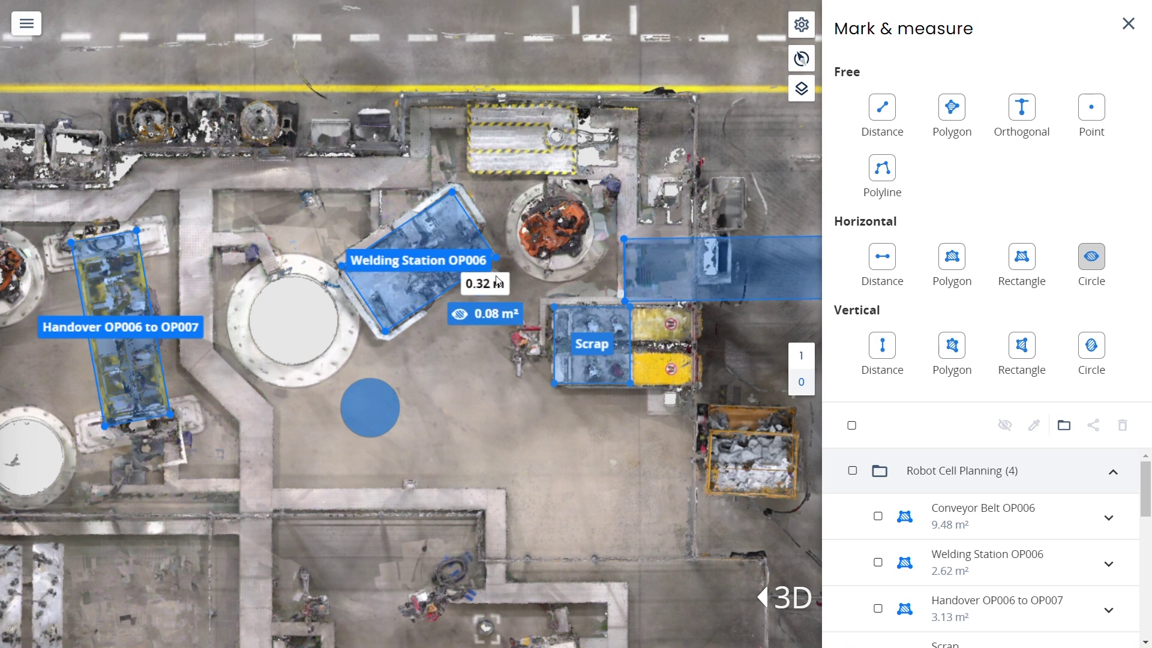
click(675, 131)
click(574, 241)
click(612, 363)
click(743, 270)
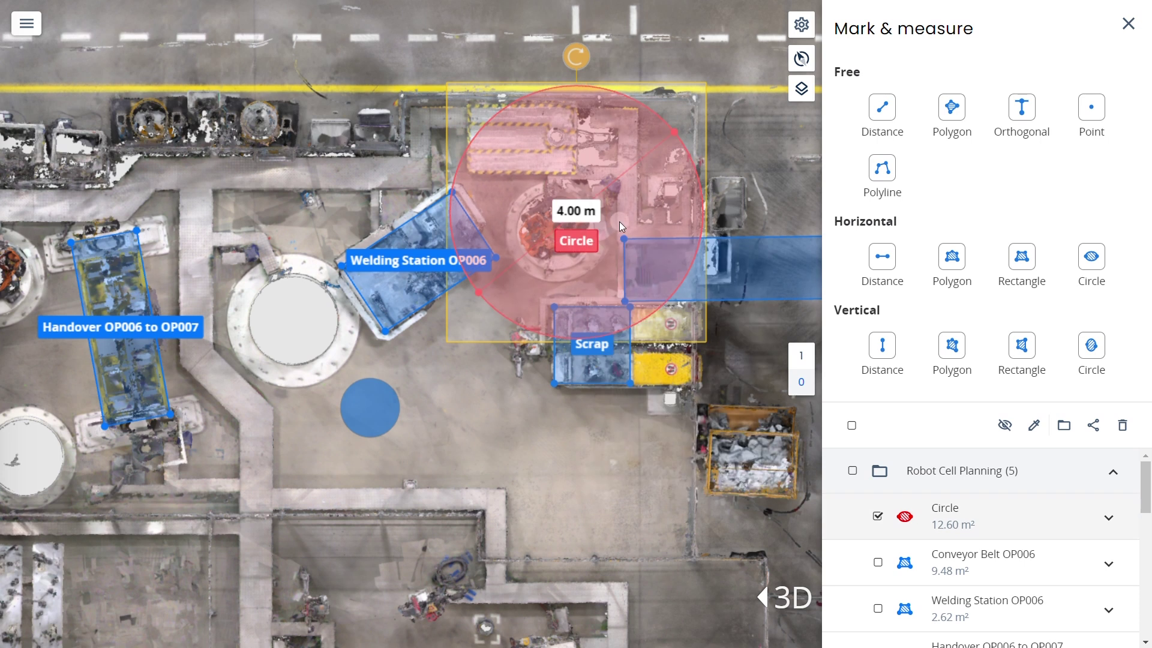
Move the 4.00 m circle onto the robot base and rename it "Robot Reach 4000mm".
drag(619, 222, 597, 243)
double_click(956, 511)
text(Robot Reach 4000mm)
key(Return)
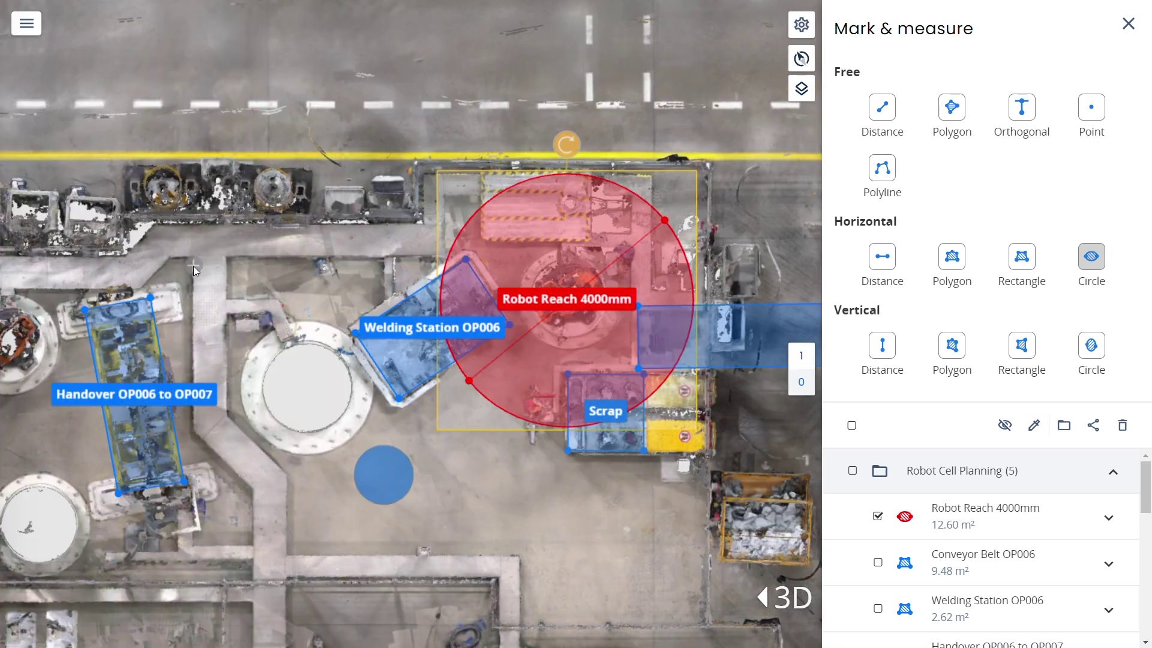
Draw a 5.40 m horizontal circle around the round robot base between the handover and Welding Station OP006, and name it "Robot Reach 5400mm".
click(193, 265)
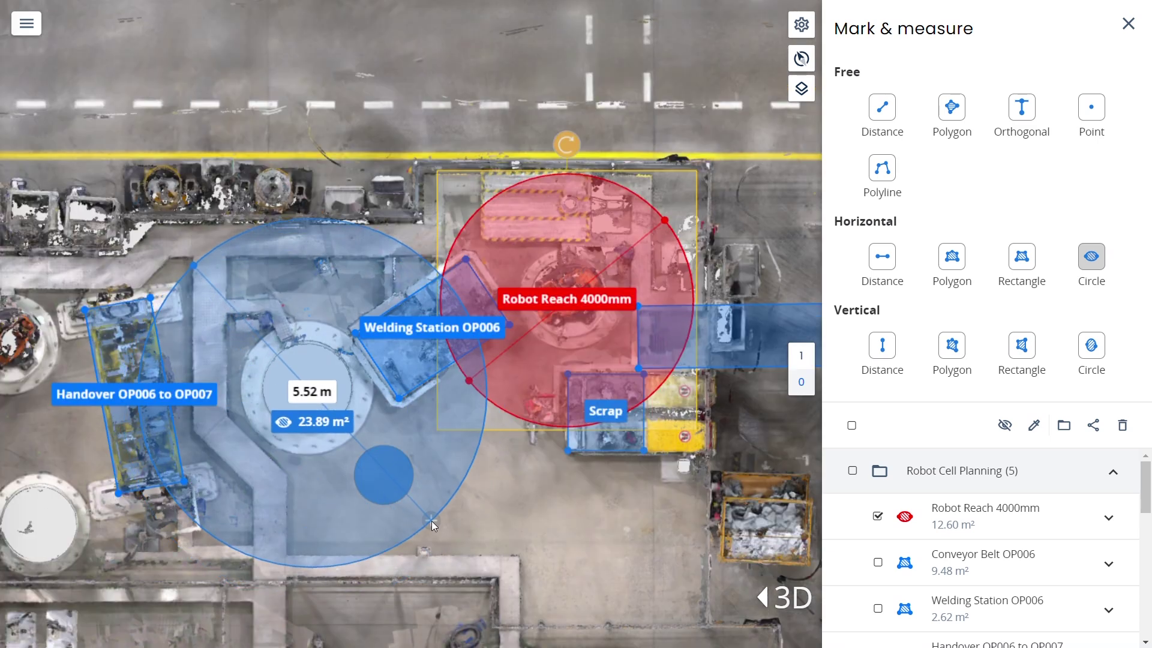
click(426, 515)
double_click(946, 511)
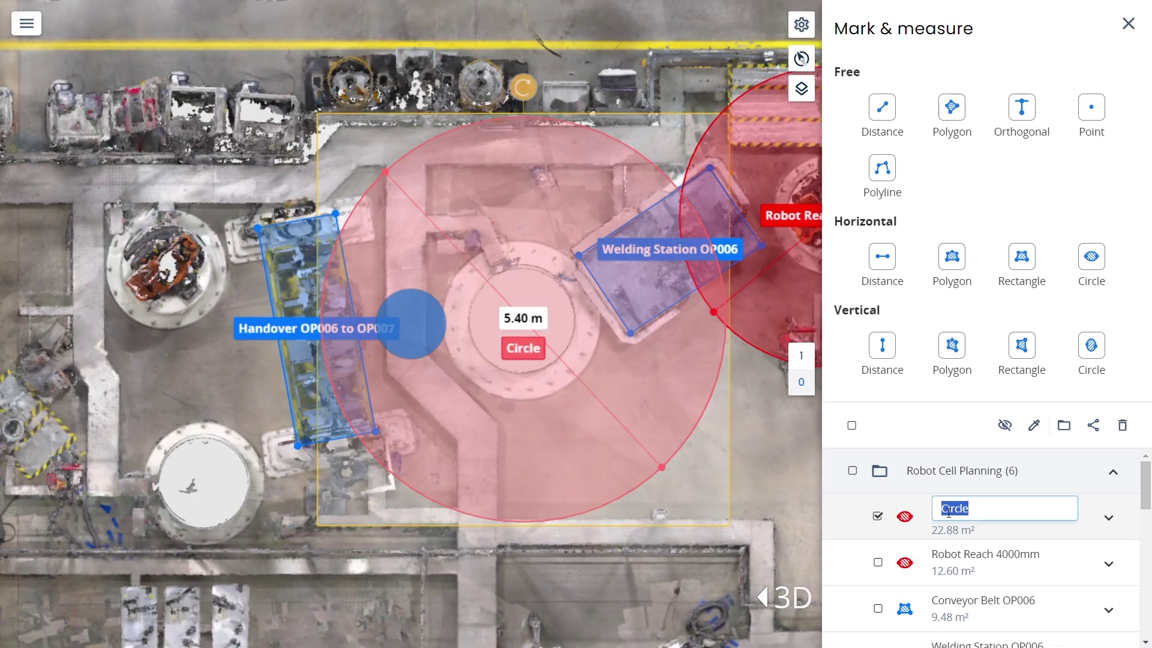
text(Robot Reach 5400mm)
key(Return)
Add a horizontal distance of 1.00 m running from the lower edge of the Scrap area into the free floor.
scroll(780, 498, down, 1)
drag(780, 498, 571, 457)
click(883, 261)
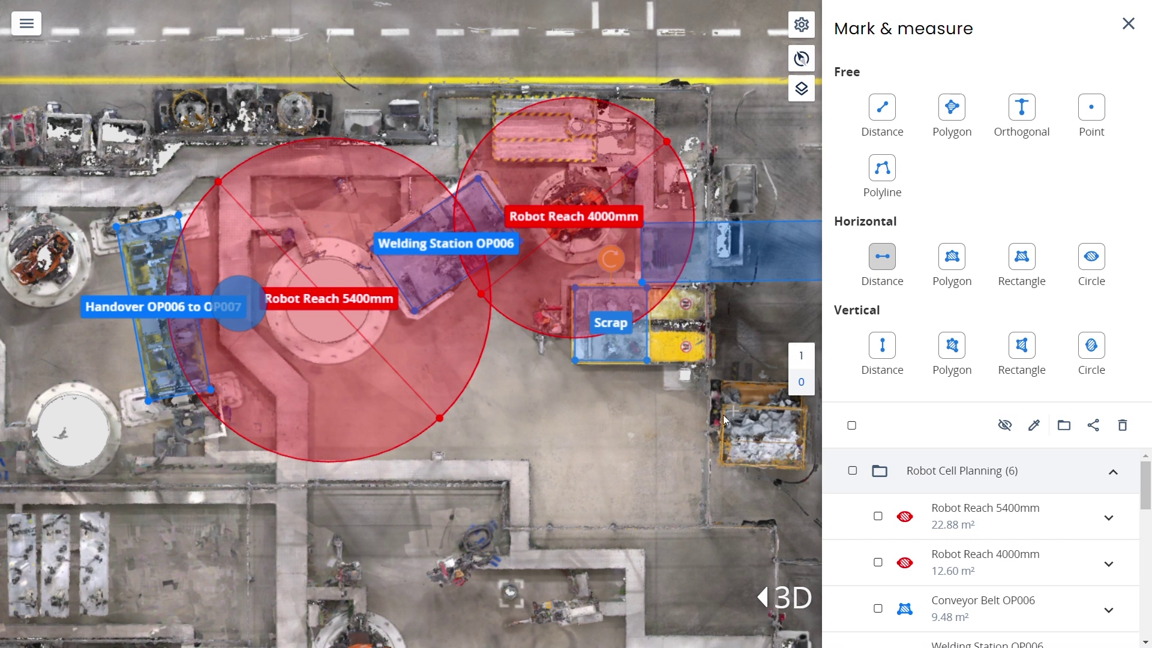
click(611, 425)
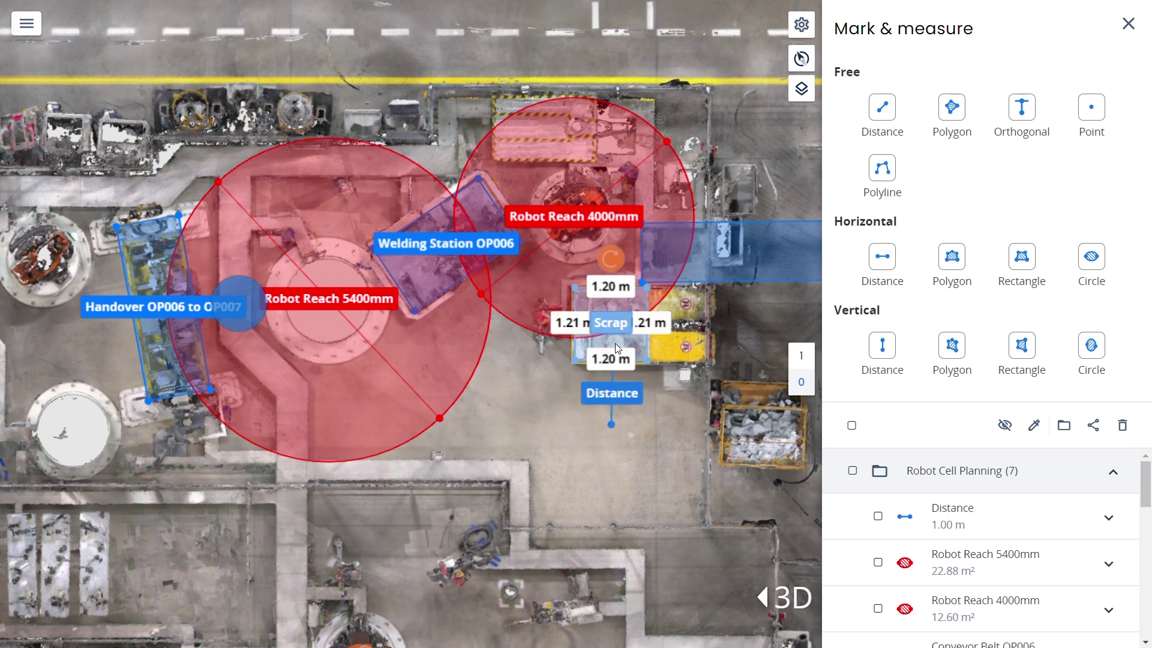
Duplicate the Scrap area and place the copy at the free end of the 1.00 m distance.
key(ctrl+c)
key(ctrl+v)
drag(403, 347, 604, 484)
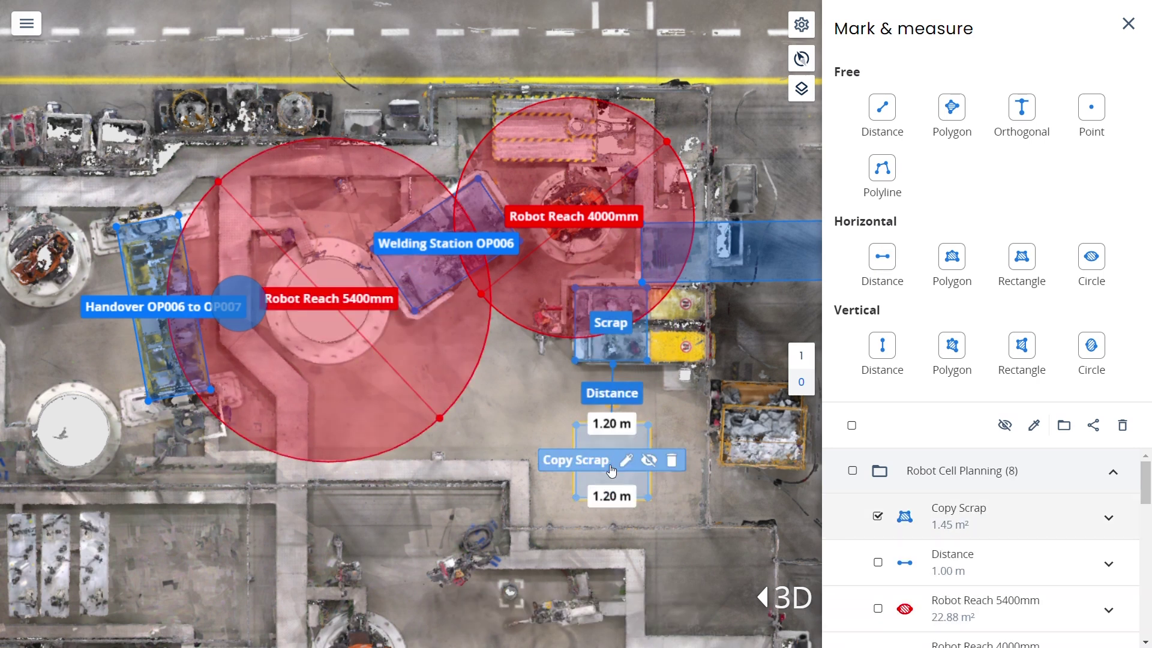
Rename the copied Scrap area to "New Scrap".
click(624, 461)
click(788, 419)
click(959, 511)
click(961, 514)
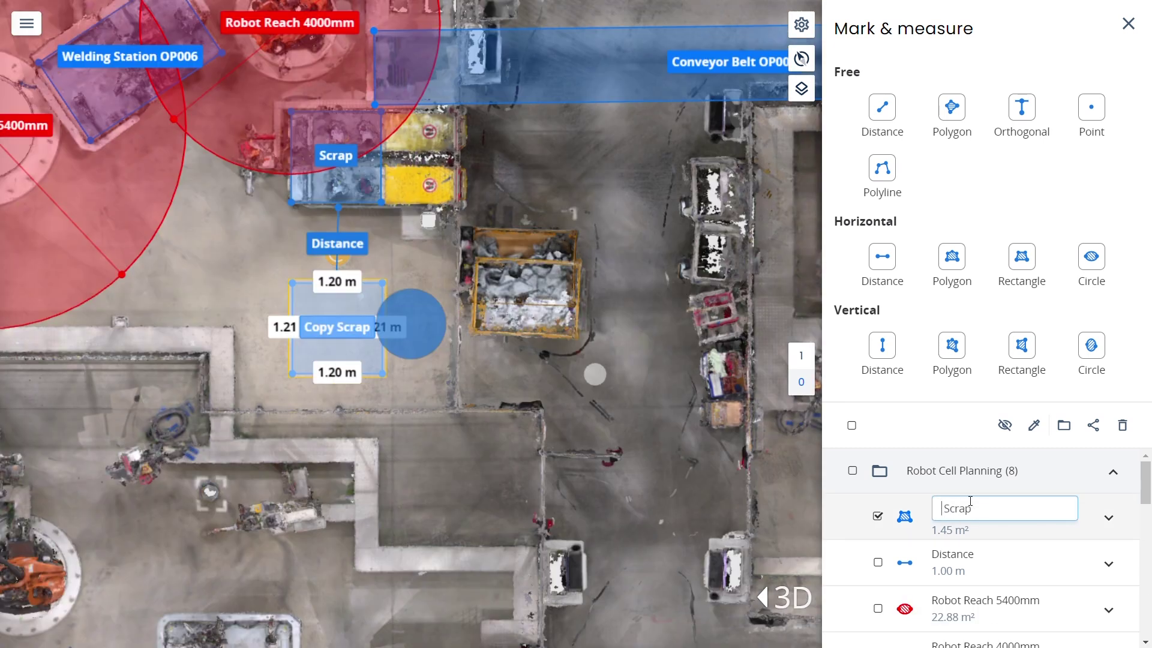
text(New)
key(Return)
click(1043, 537)
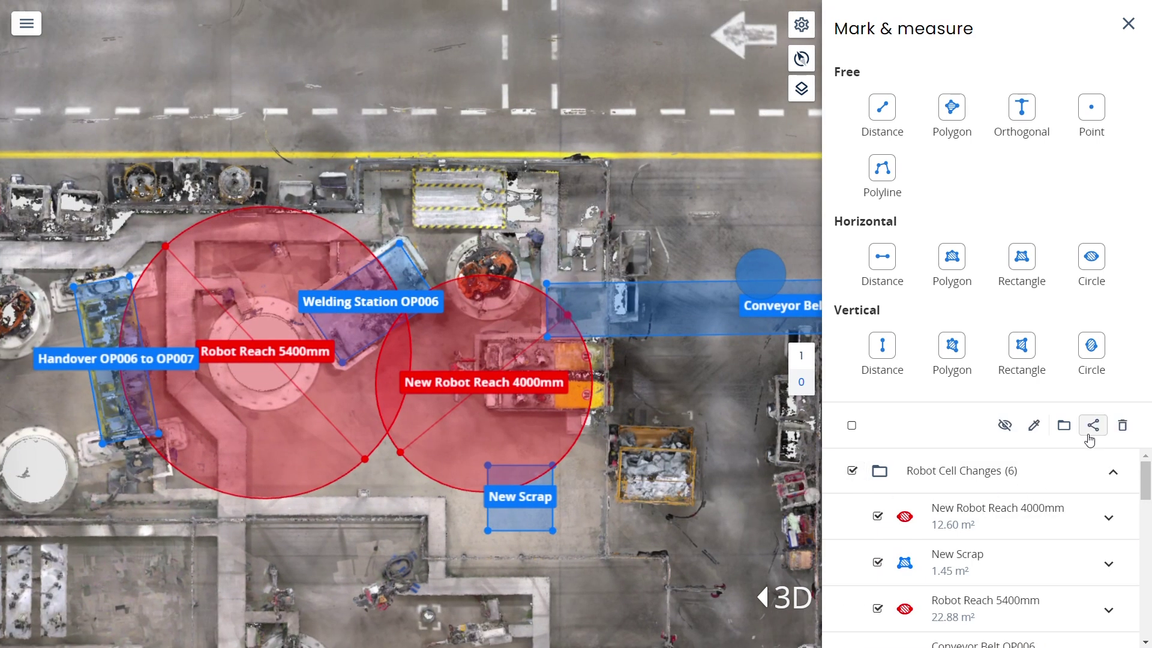
Open the export of all Robot Cell Changes measurements and look through the preview of the report.
click(1089, 436)
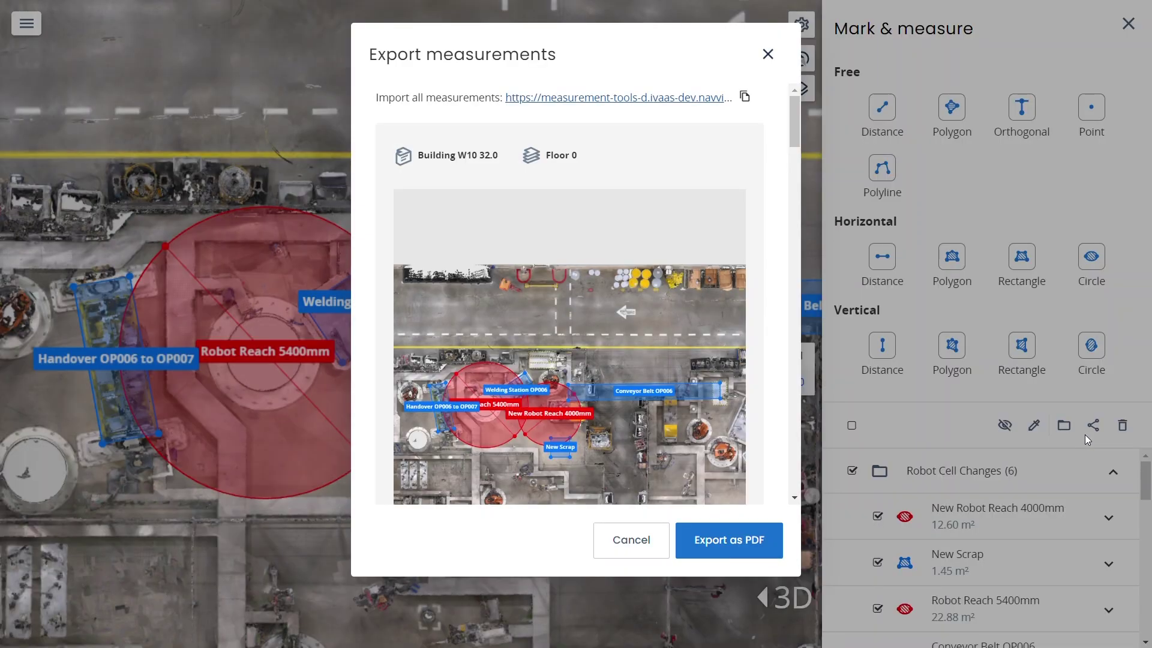
drag(793, 113, 741, 350)
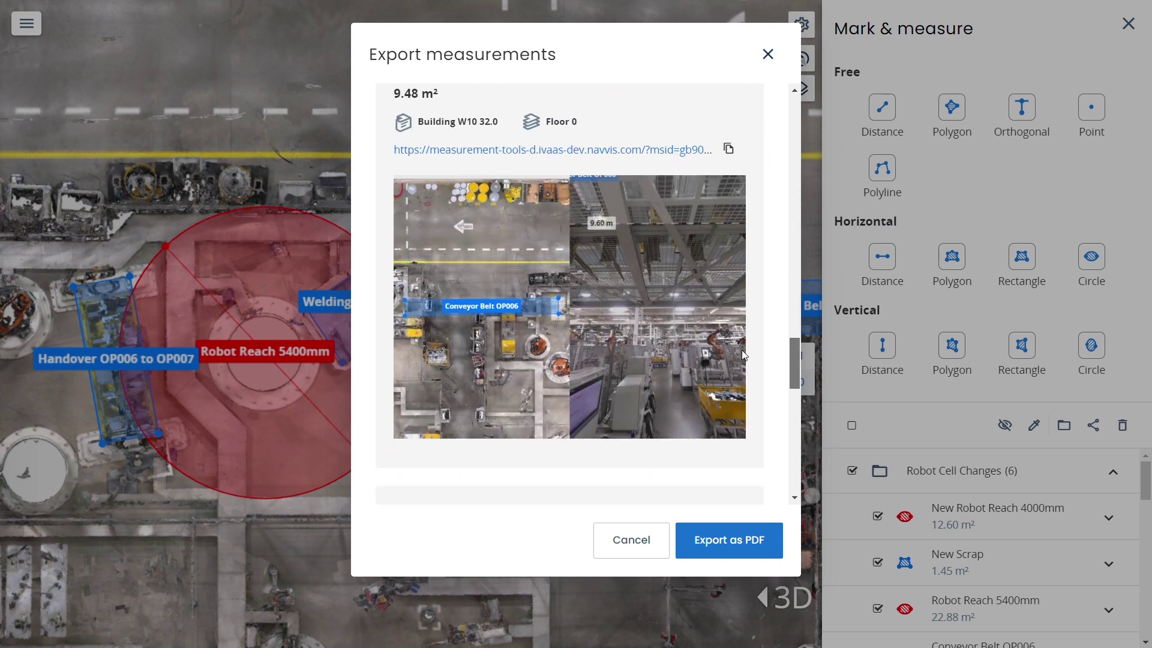